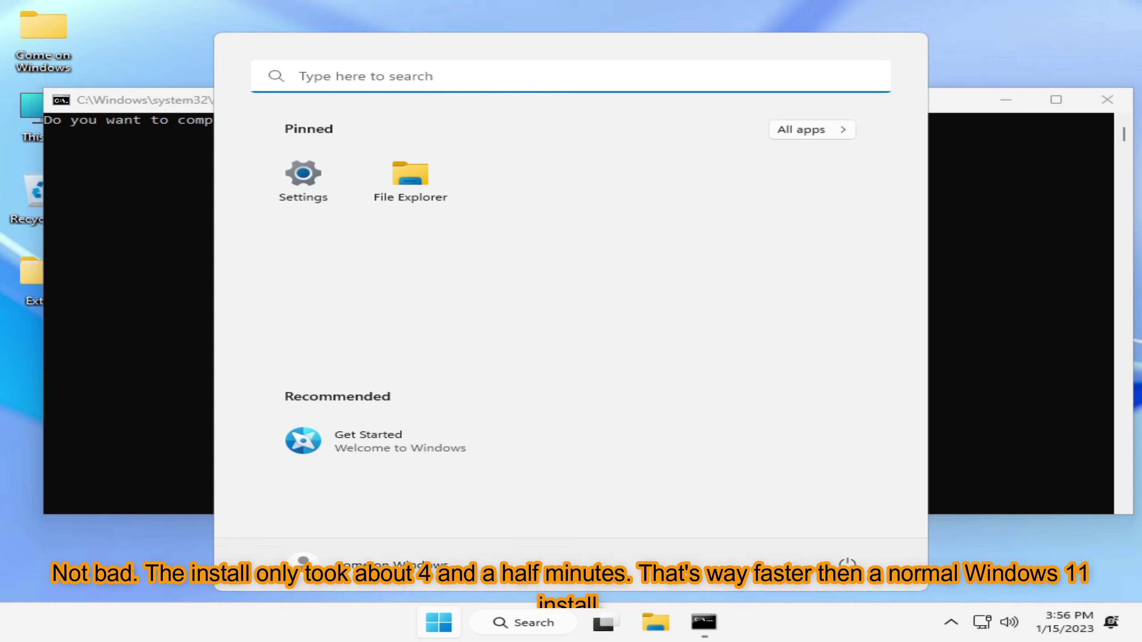
Step: Accept compressing the hard drive with option 1, LZX, and minimize the command window while it runs
{"action": "left_click", "coordinate": [199, 105]}
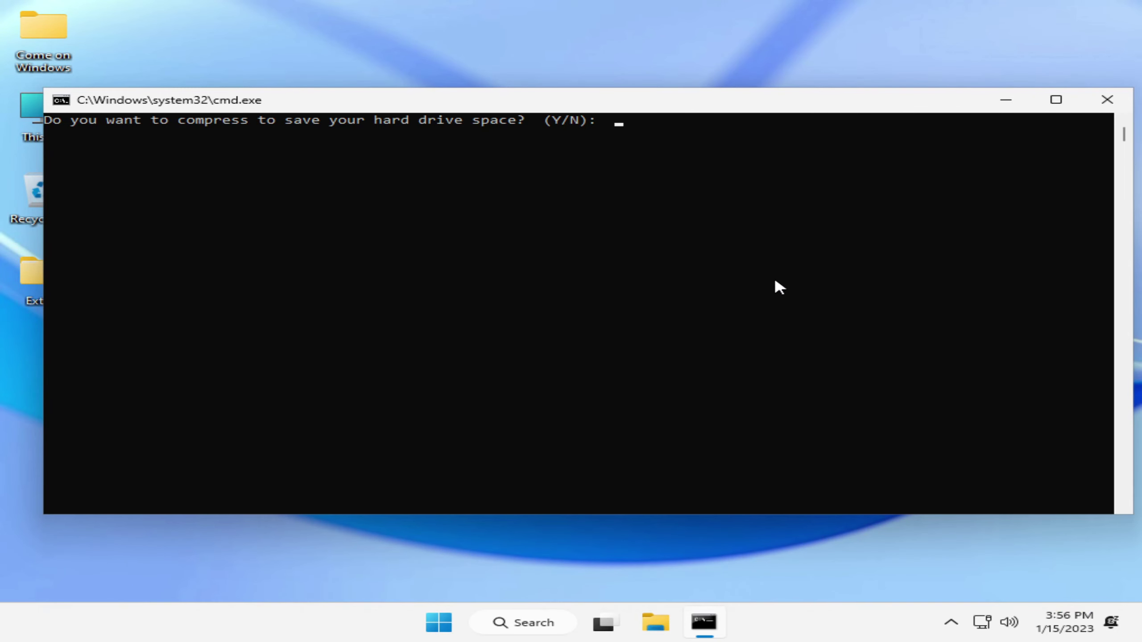
{"action": "key", "text": "Return"}
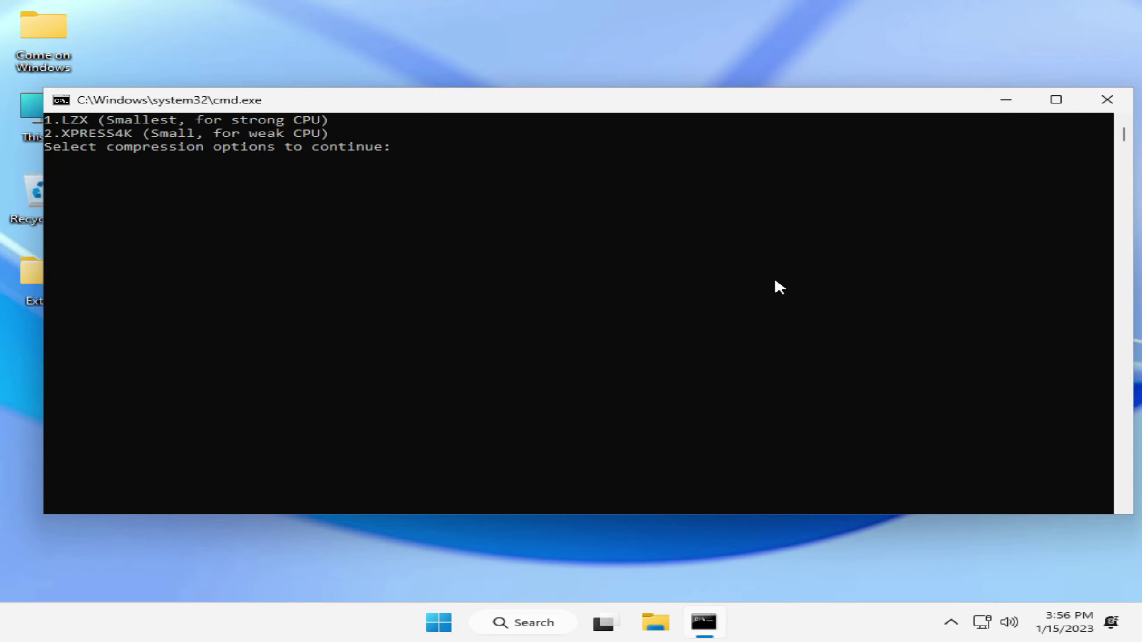
{"action": "type", "text": "1"}
{"action": "key", "text": "Return"}
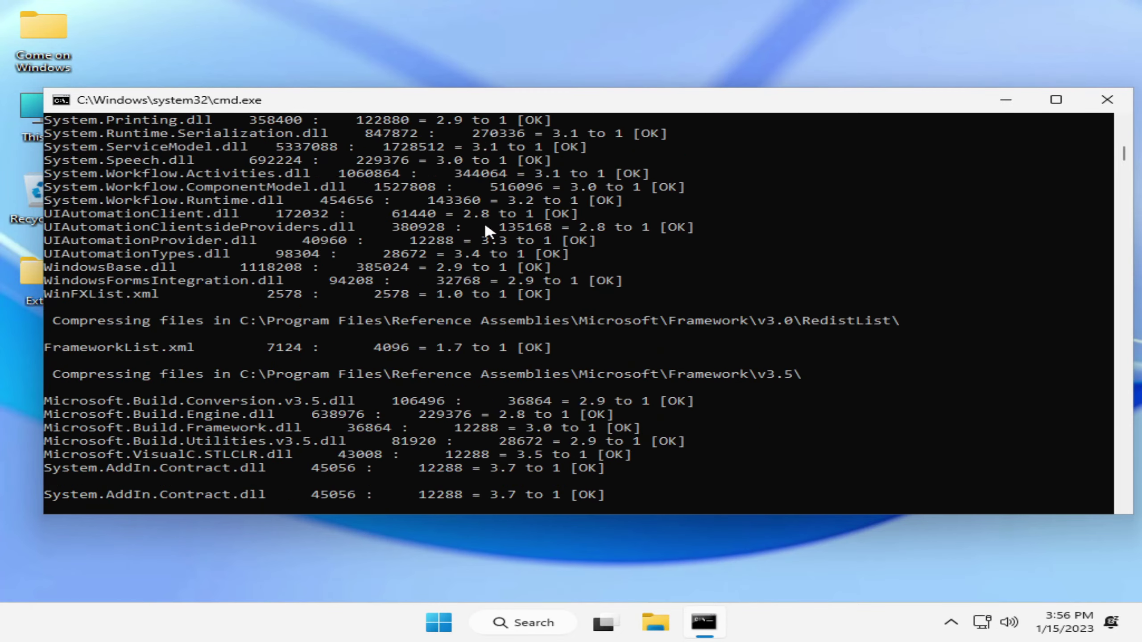
{"action": "left_click", "coordinate": [1006, 99]}
{"action": "left_click_drag", "start_coordinate": [945, 275], "coordinate": [571, 360]}
{"action": "left_click_drag", "start_coordinate": [814, 219], "coordinate": [445, 301]}
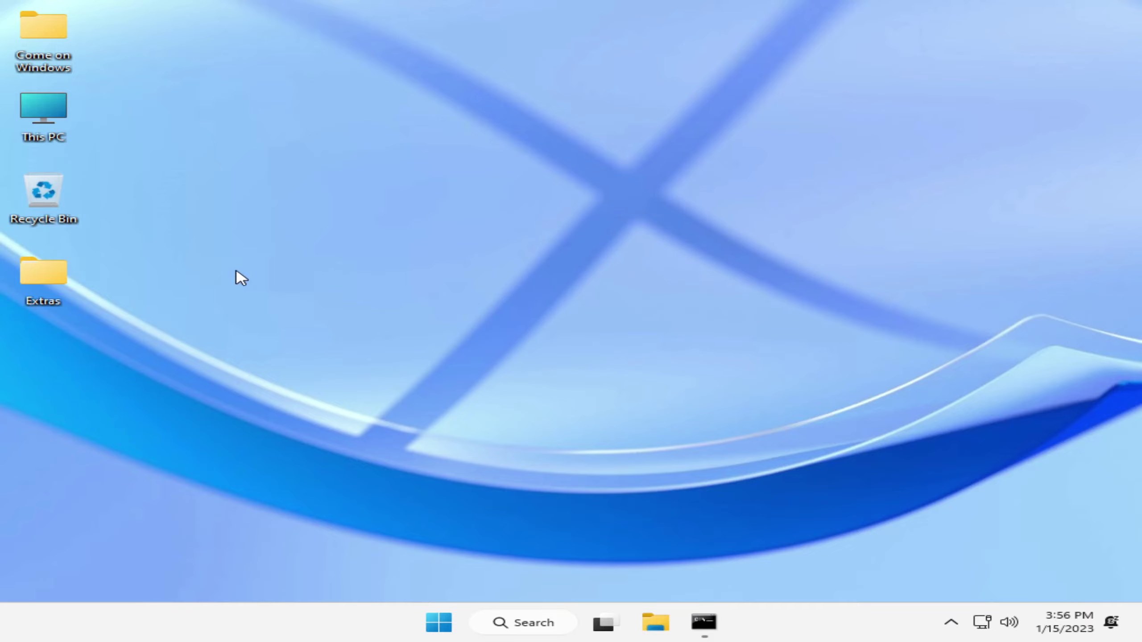
Step: Look through the Install Browser, Install Drivers and Install MS Store folders inside the desktop's Extras folder, and close the window
{"action": "double_click", "coordinate": [43, 271]}
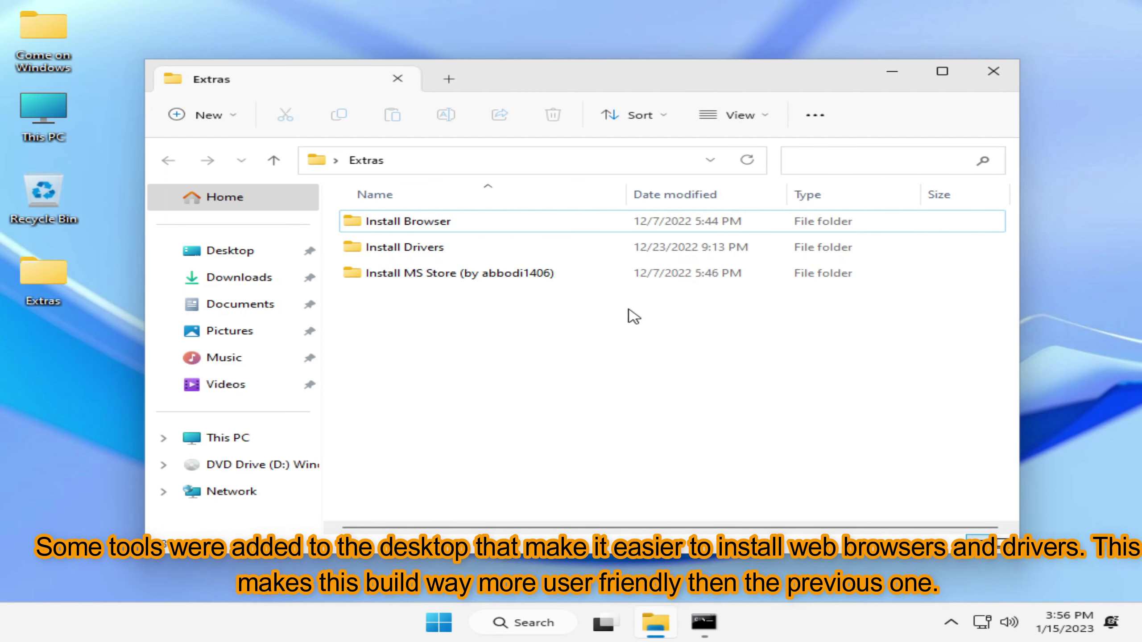
{"action": "double_click", "coordinate": [422, 231]}
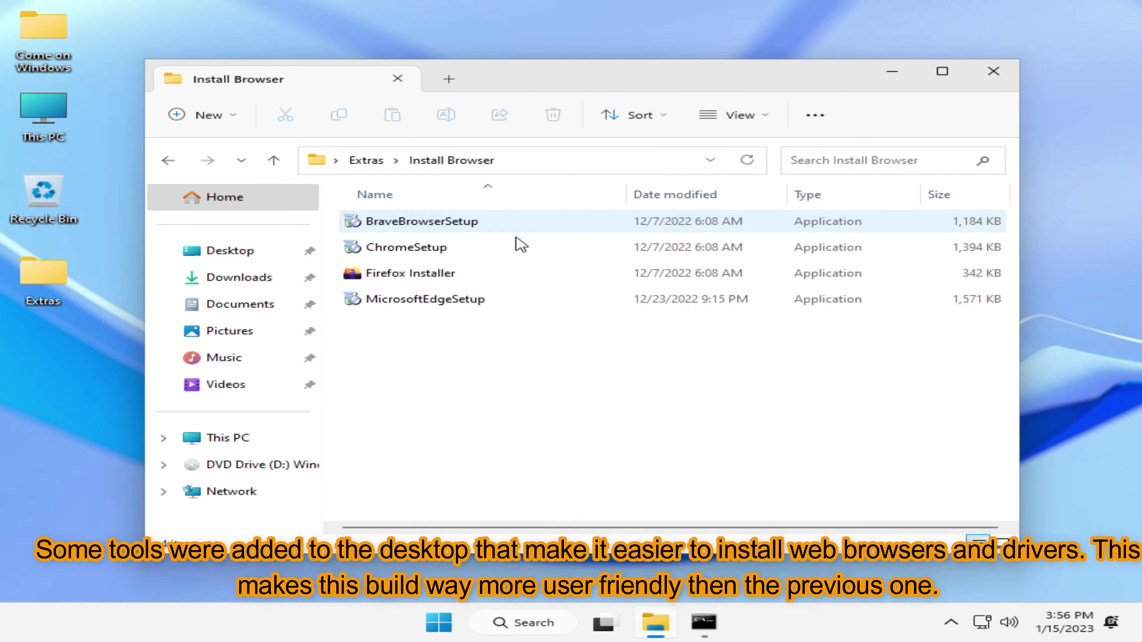
{"action": "left_click_drag", "start_coordinate": [618, 412], "coordinate": [718, 362]}
{"action": "left_click", "coordinate": [168, 160]}
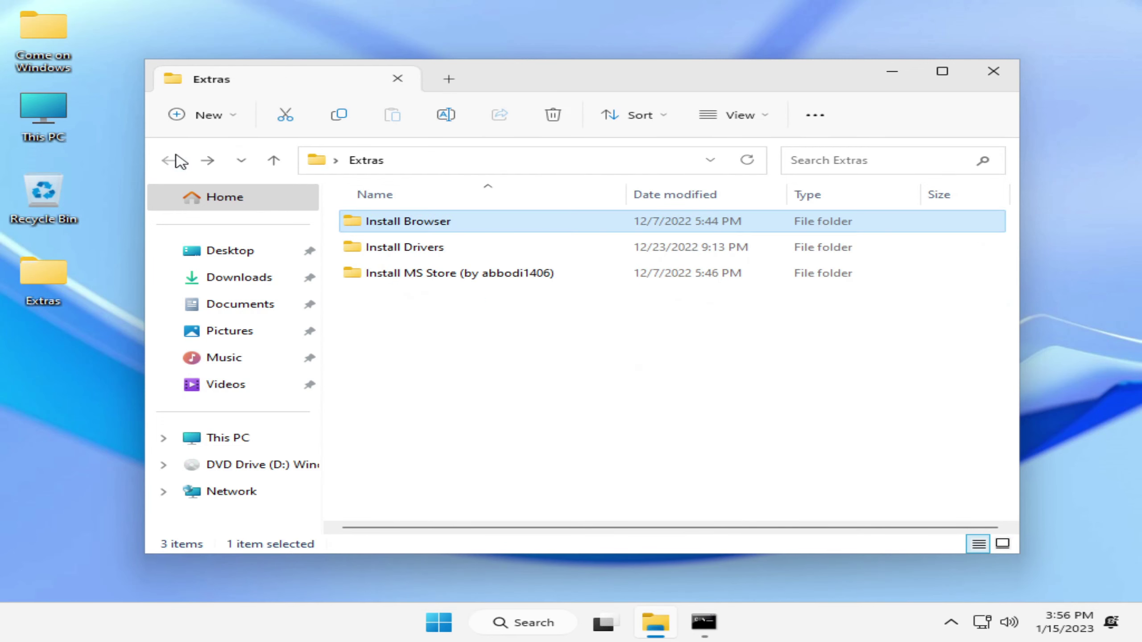
{"action": "double_click", "coordinate": [410, 254]}
{"action": "left_click", "coordinate": [168, 160]}
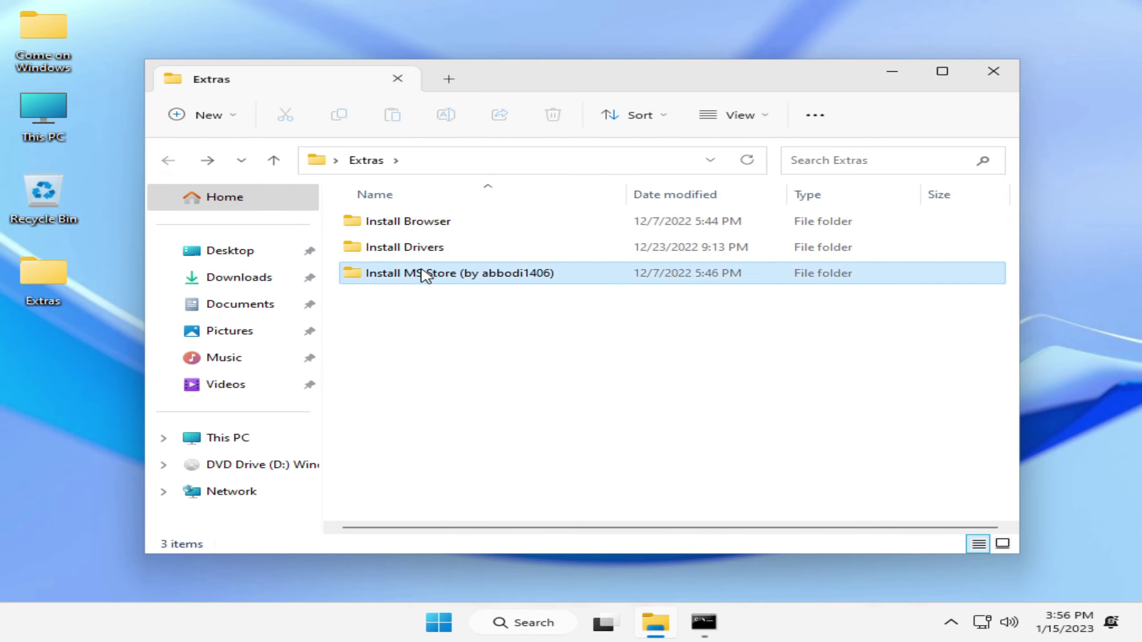
{"action": "double_click", "coordinate": [423, 273]}
{"action": "left_click", "coordinate": [167, 160]}
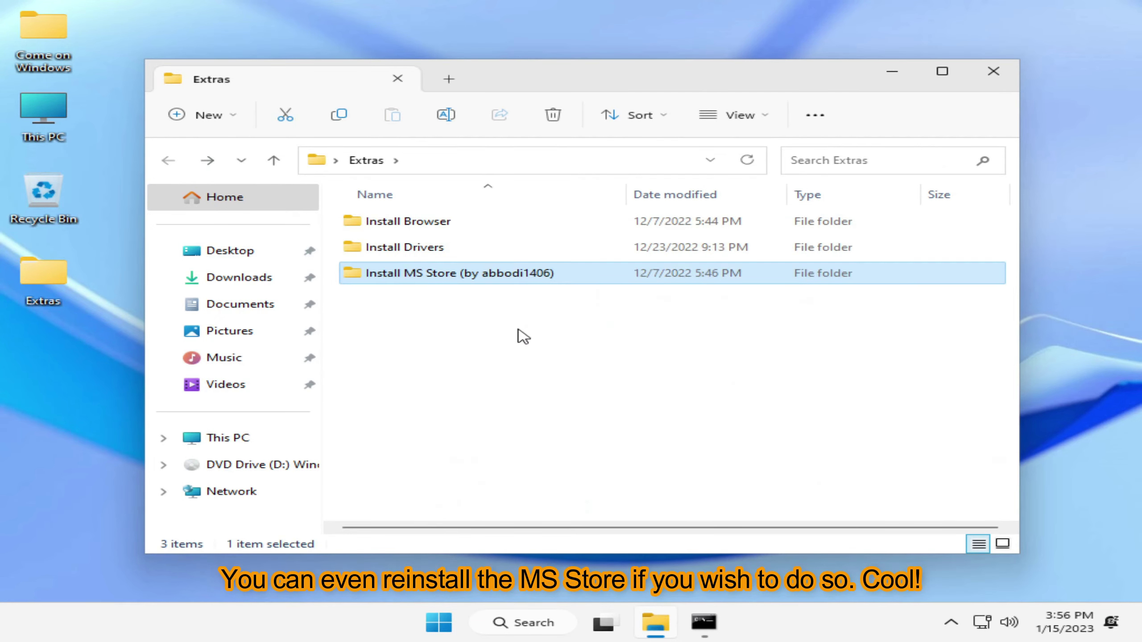
{"action": "left_click", "coordinate": [479, 340]}
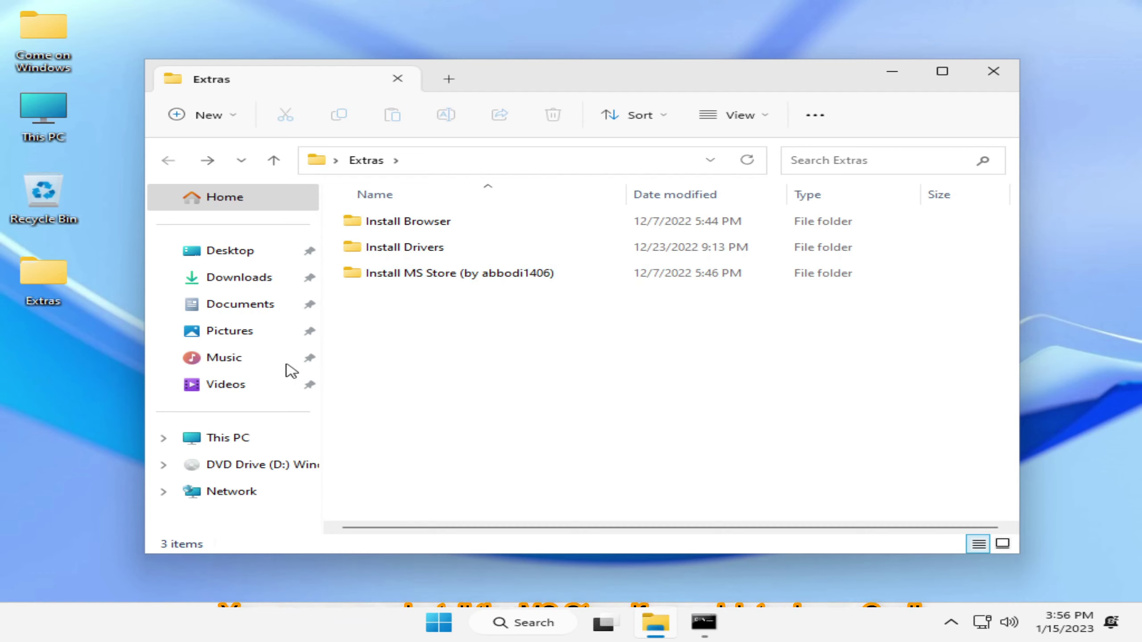
{"action": "left_click", "coordinate": [1016, 74]}
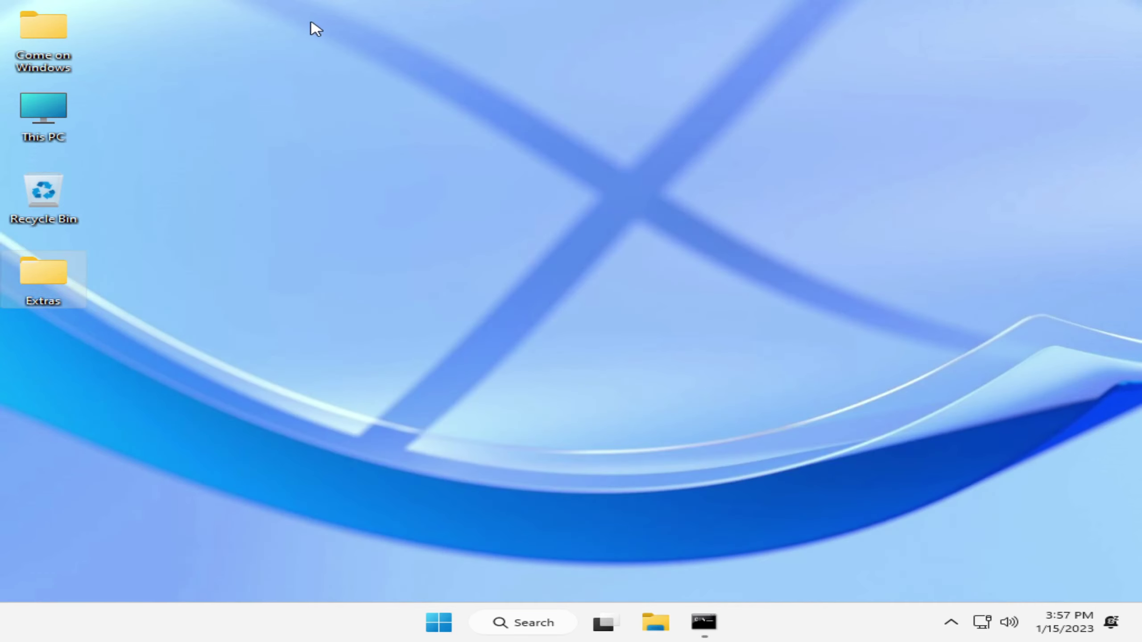
Step: Delete the Come on Windows folder and This PC icons from the desktop
{"action": "left_click_drag", "start_coordinate": [238, 1], "coordinate": [26, 125]}
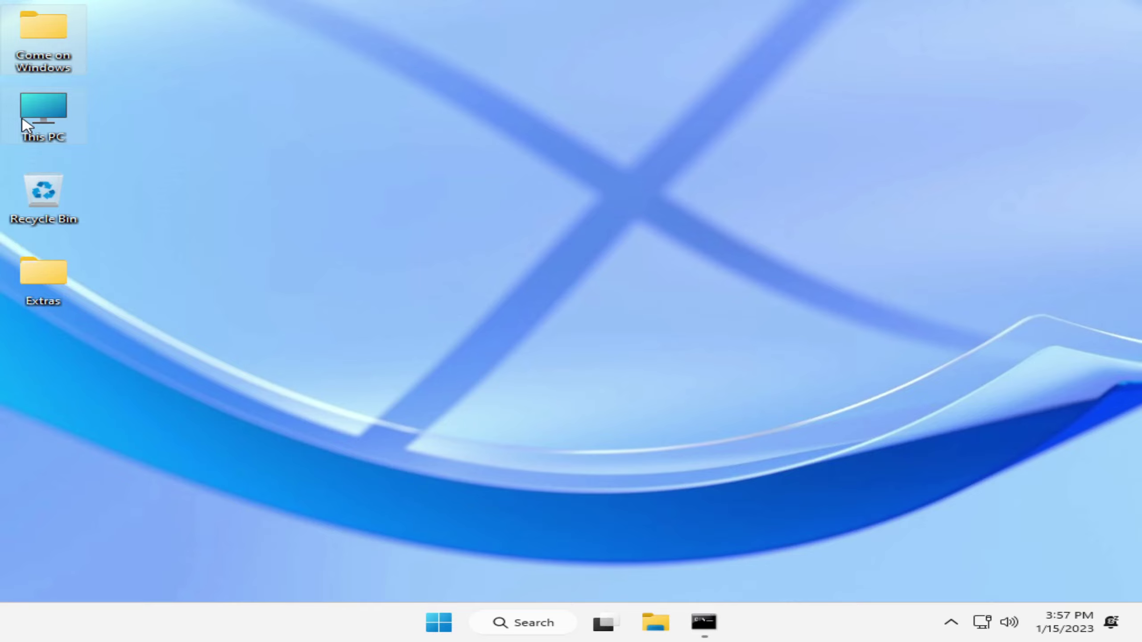
{"action": "key", "text": "Delete"}
{"action": "left_click_drag", "start_coordinate": [576, 418], "coordinate": [617, 465]}
{"action": "left_click_drag", "start_coordinate": [445, 432], "coordinate": [528, 459]}
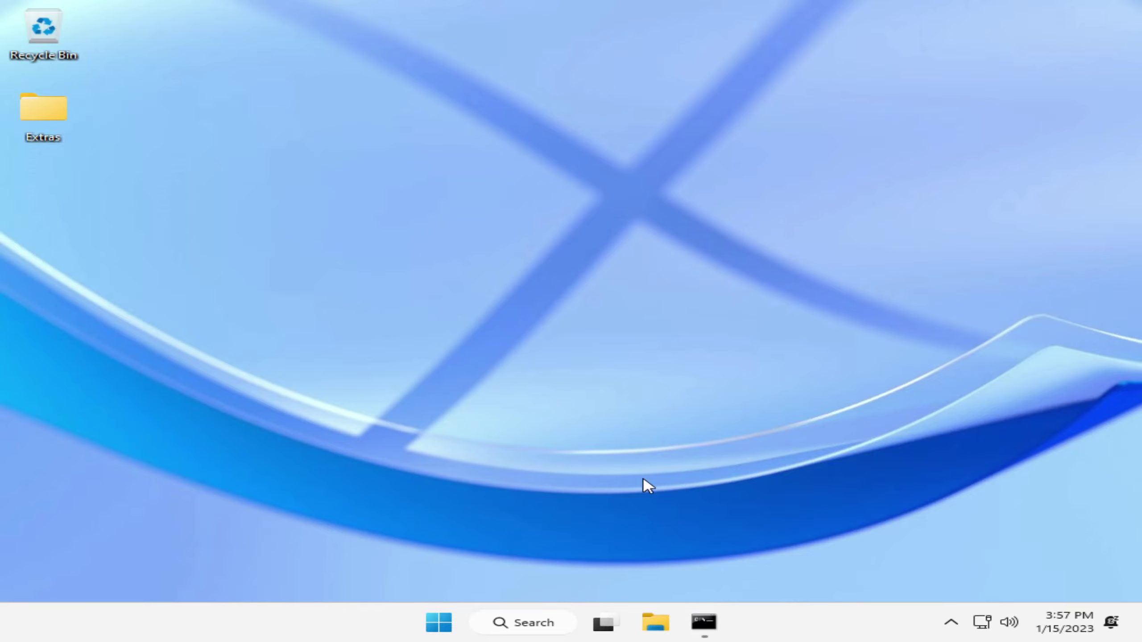
Step: Review the list of all installed apps, and search for notepad.exe to launch Notepad
{"action": "left_click", "coordinate": [459, 626]}
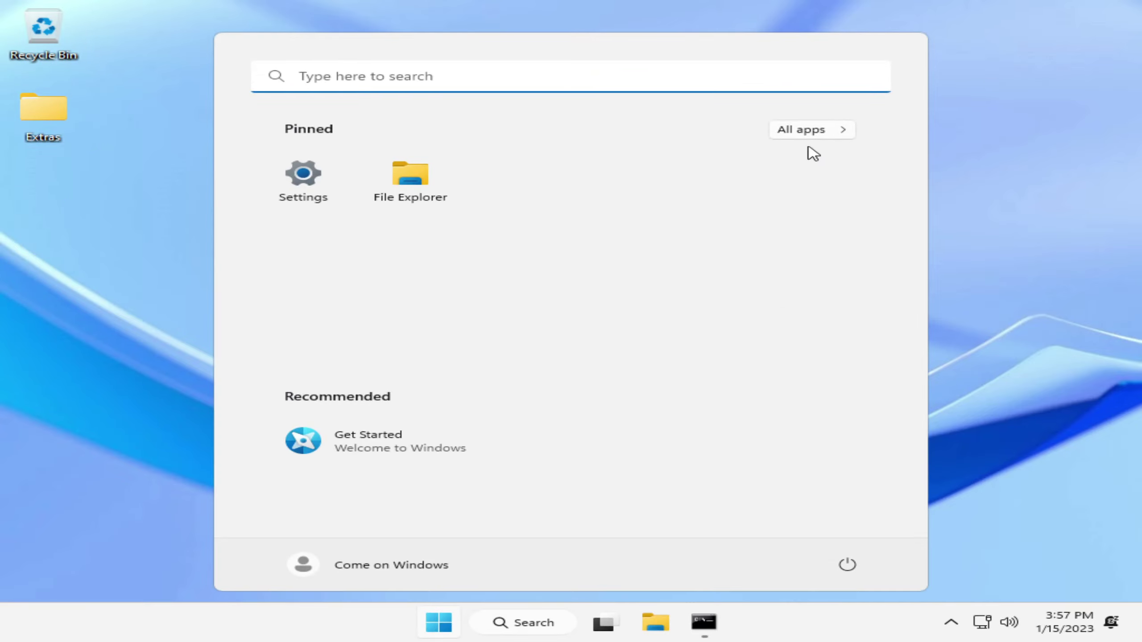
{"action": "left_click", "coordinate": [803, 131]}
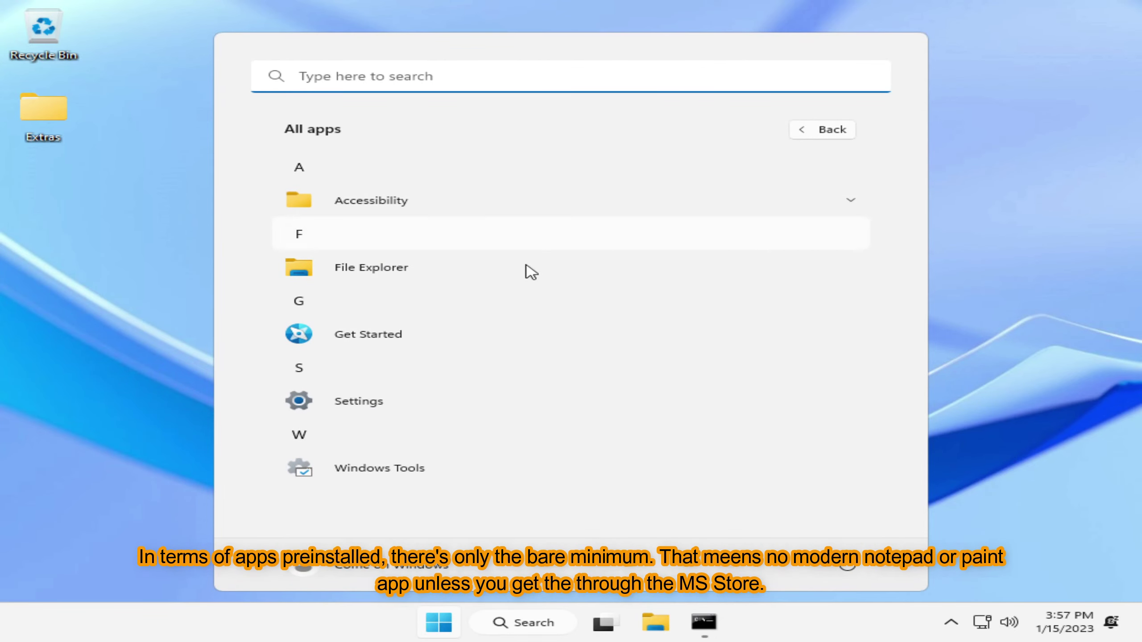
{"action": "left_click", "coordinate": [356, 78]}
{"action": "type", "text": "note"}
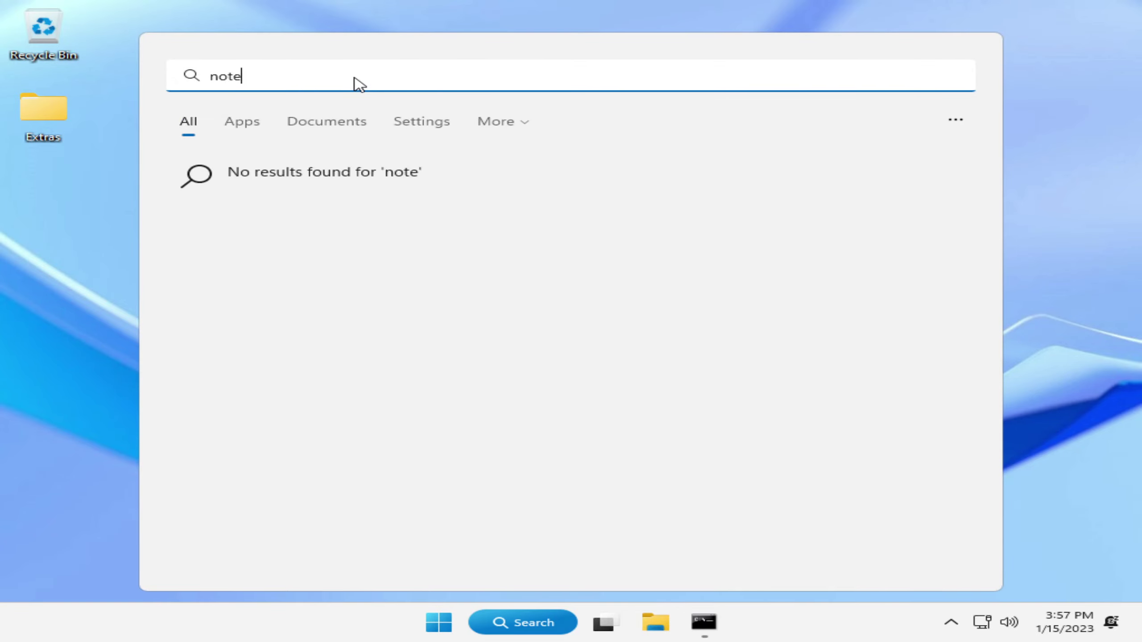
{"action": "type", "text": "pad.exe"}
{"action": "left_click", "coordinate": [614, 337]}
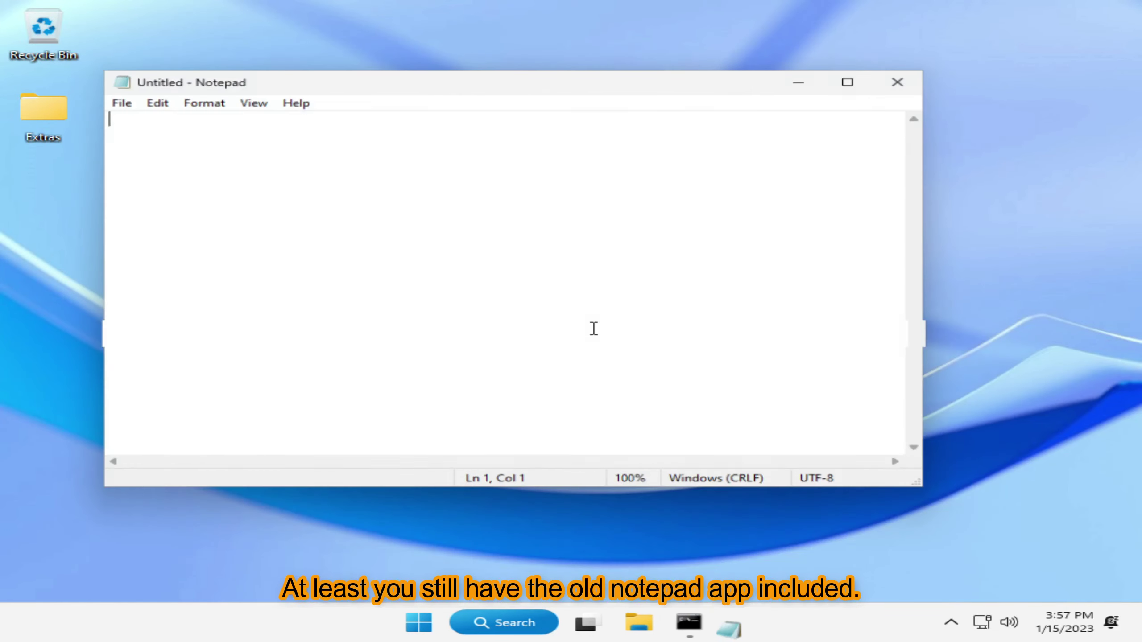
Step: Reposition the Notepad window and write "The old-school notepad" in the blank document
{"action": "left_click_drag", "start_coordinate": [263, 89], "coordinate": [339, 101]}
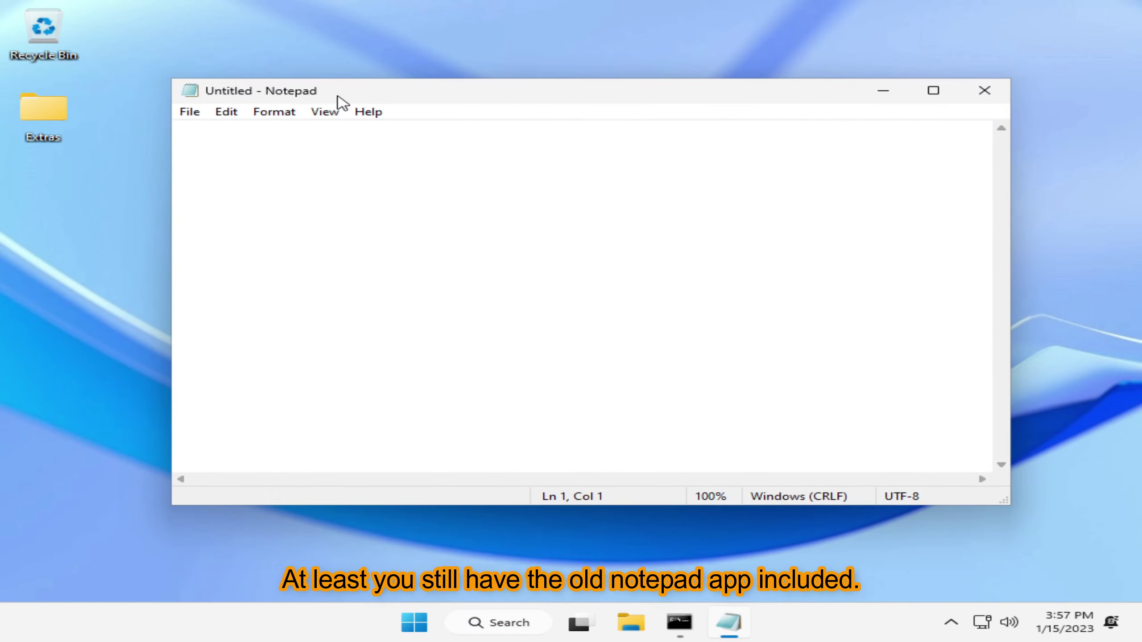
{"action": "type", "text": "The old school notepad"}
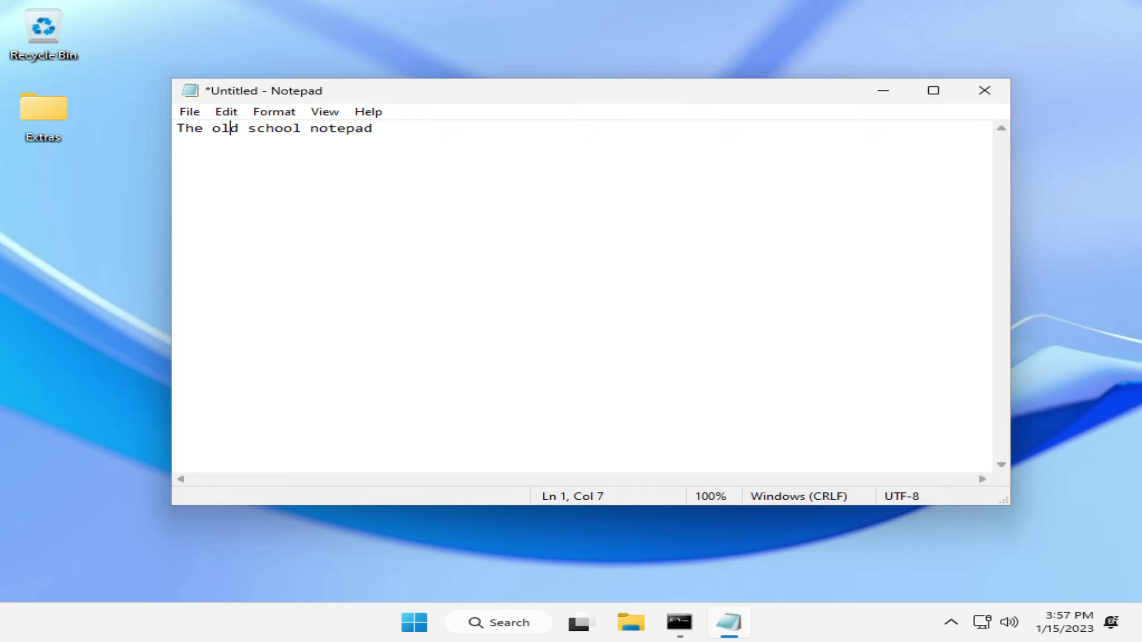
{"action": "key", "text": "BackSpace"}
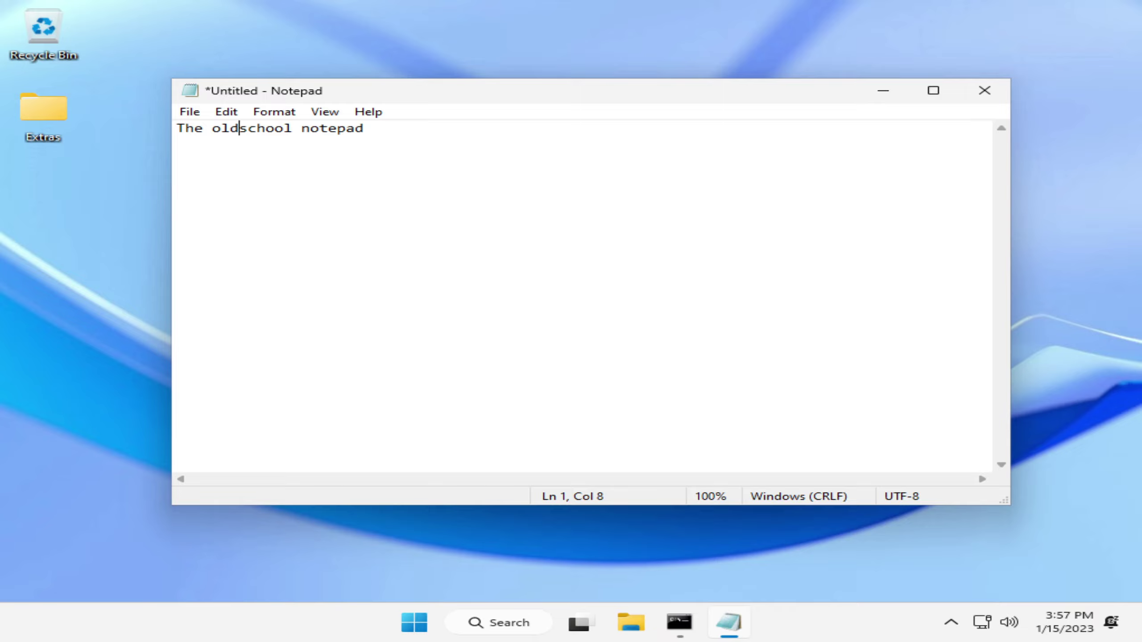
{"action": "type", "text": "-"}
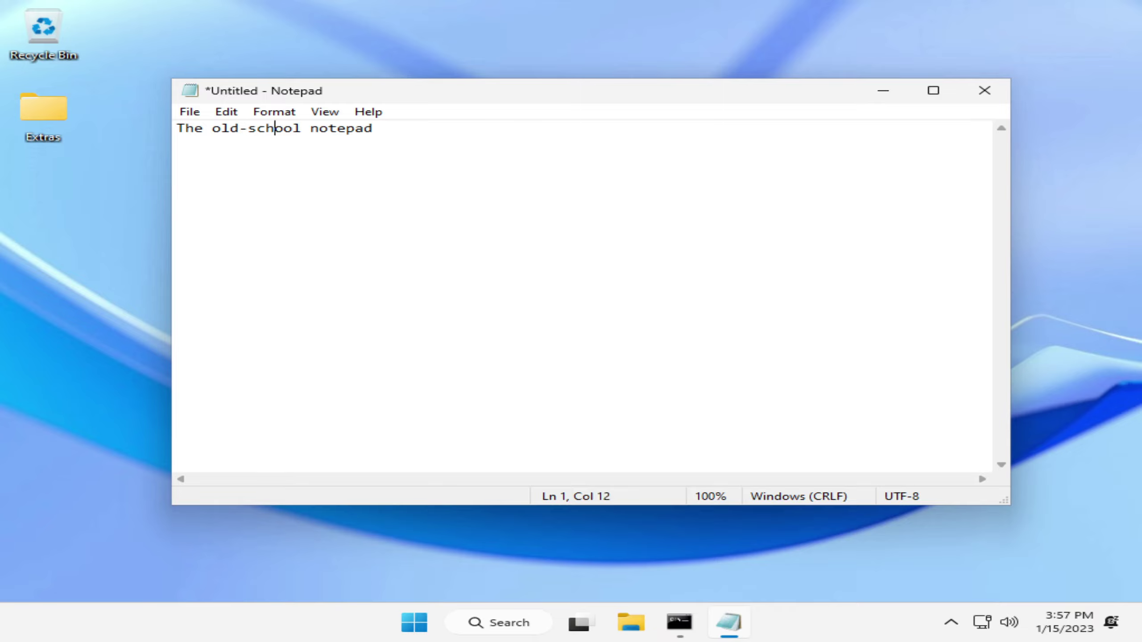
Step: Close Notepad without saving the document
{"action": "left_click", "coordinate": [982, 93]}
{"action": "left_click", "coordinate": [607, 309]}
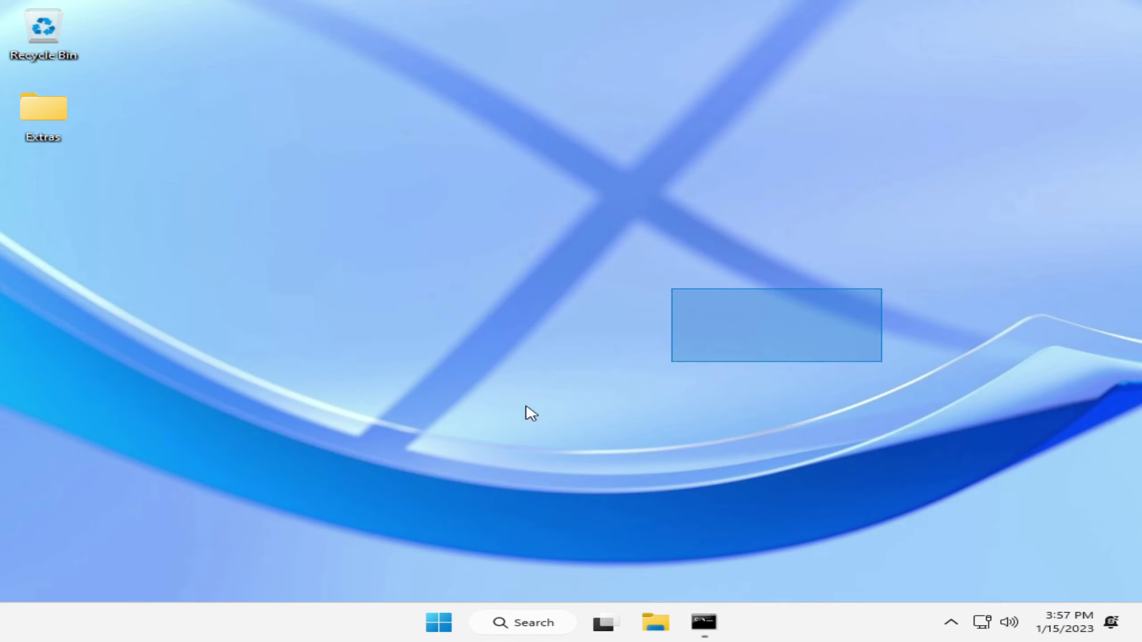
{"action": "left_click_drag", "start_coordinate": [457, 494], "coordinate": [728, 381]}
{"action": "left_click_drag", "start_coordinate": [537, 523], "coordinate": [328, 562]}
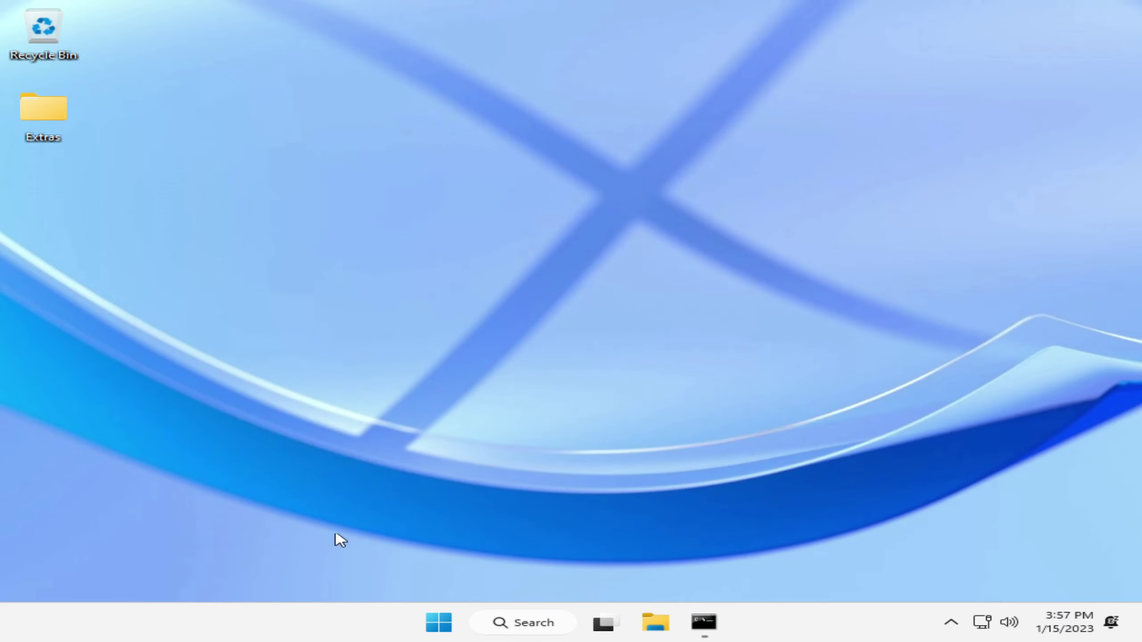
Step: Open Settings in a maximized window and review the System and Windows Update pages
{"action": "left_click", "coordinate": [441, 625]}
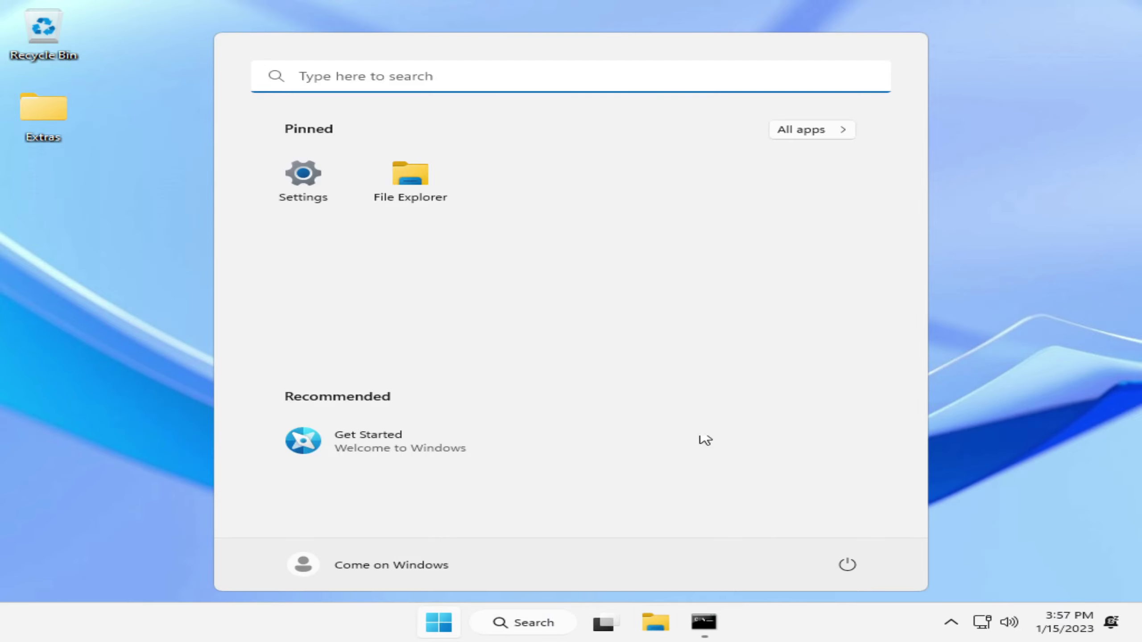
{"action": "left_click", "coordinate": [319, 191]}
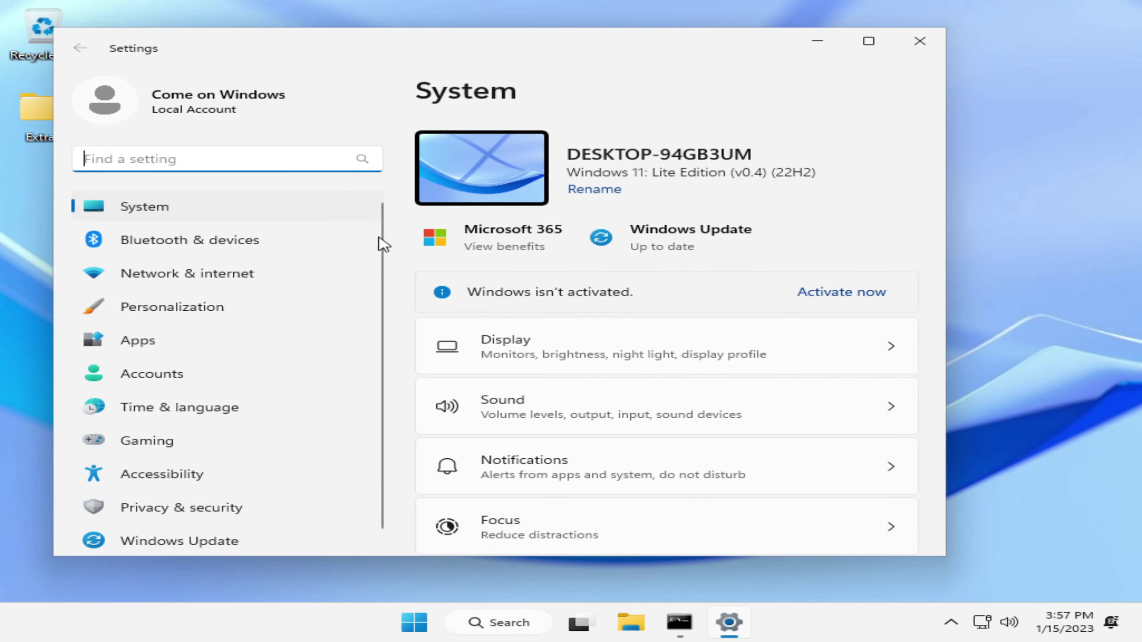
{"action": "left_click", "coordinate": [869, 45]}
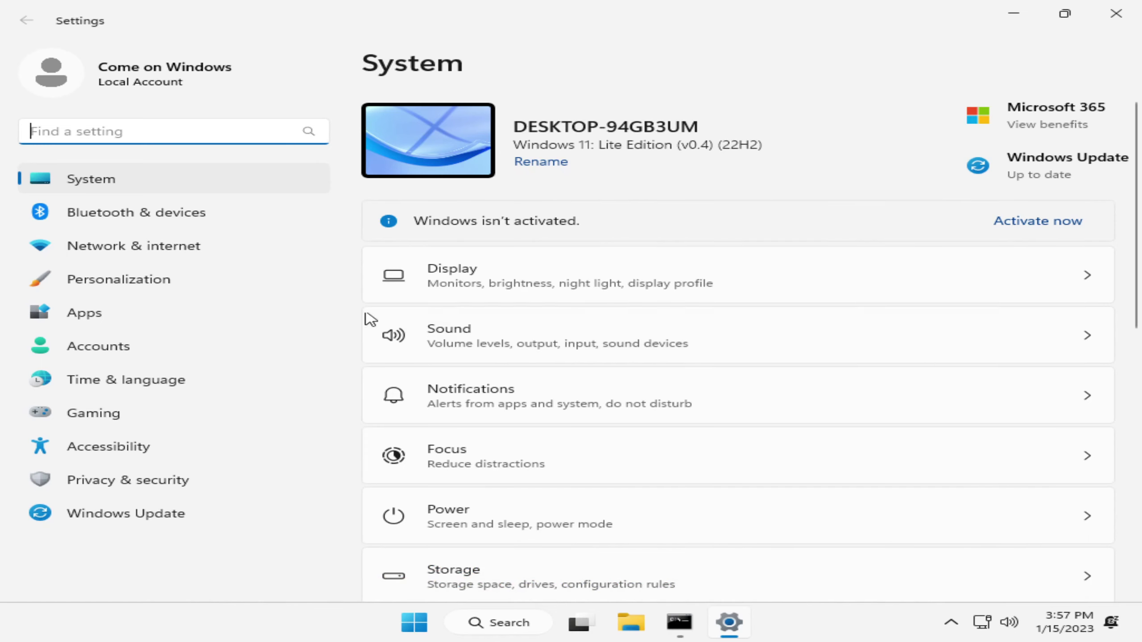
{"action": "scroll", "coordinate": [1068, 358], "scroll_direction": "down", "scroll_amount": 10}
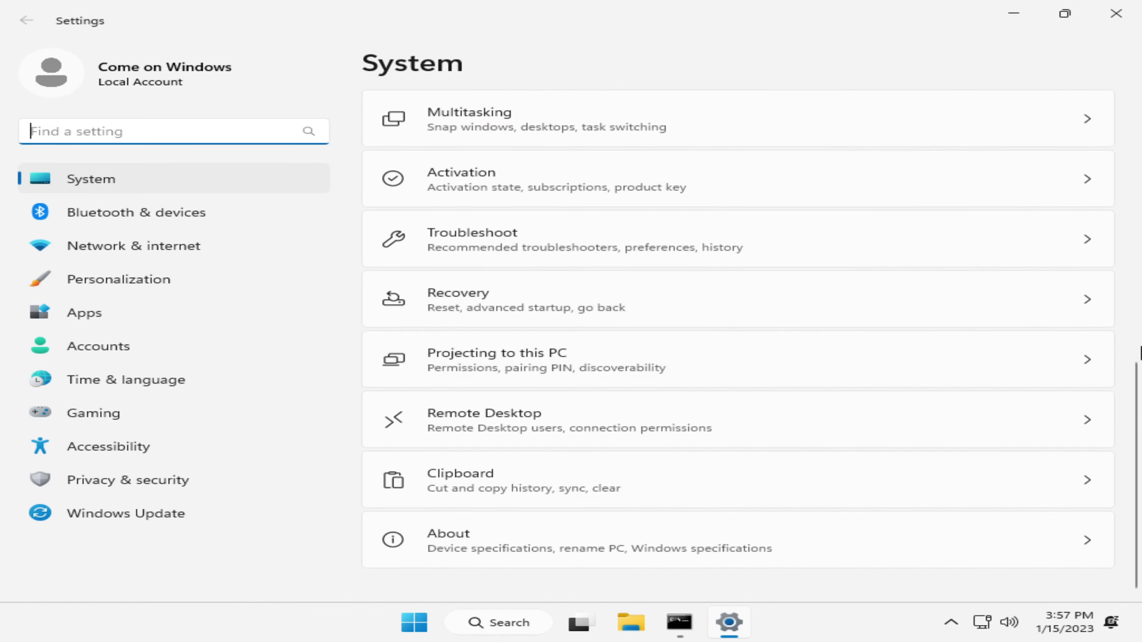
{"action": "left_click", "coordinate": [122, 524]}
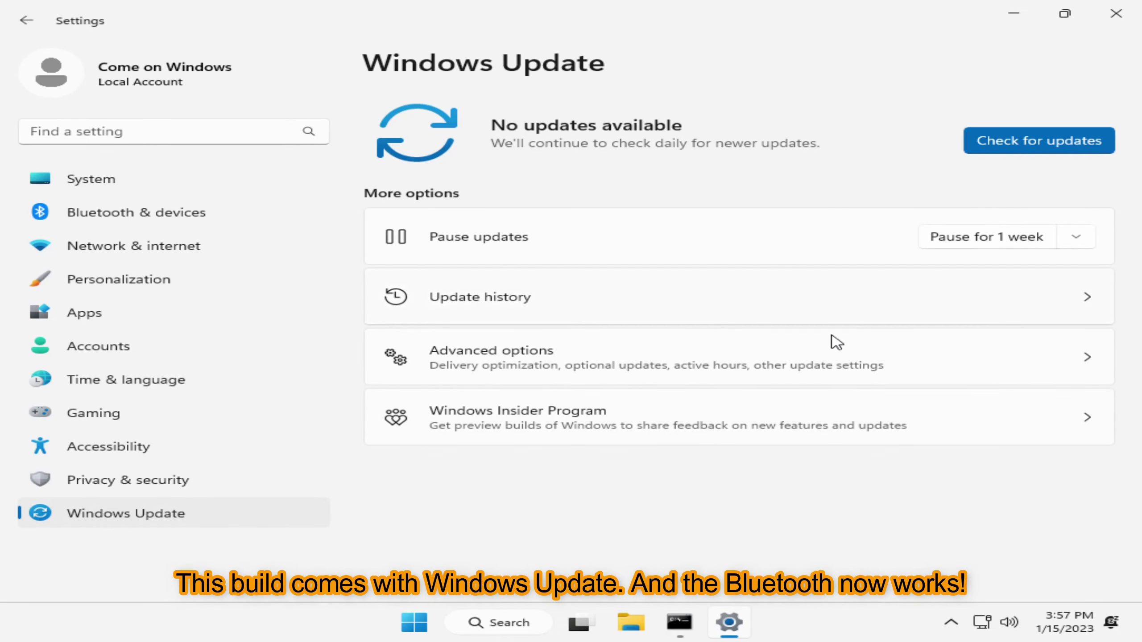
Step: Examine the Privacy & security settings, including the Diagnostics & feedback and General pages and the app permissions list
{"action": "left_click", "coordinate": [85, 481]}
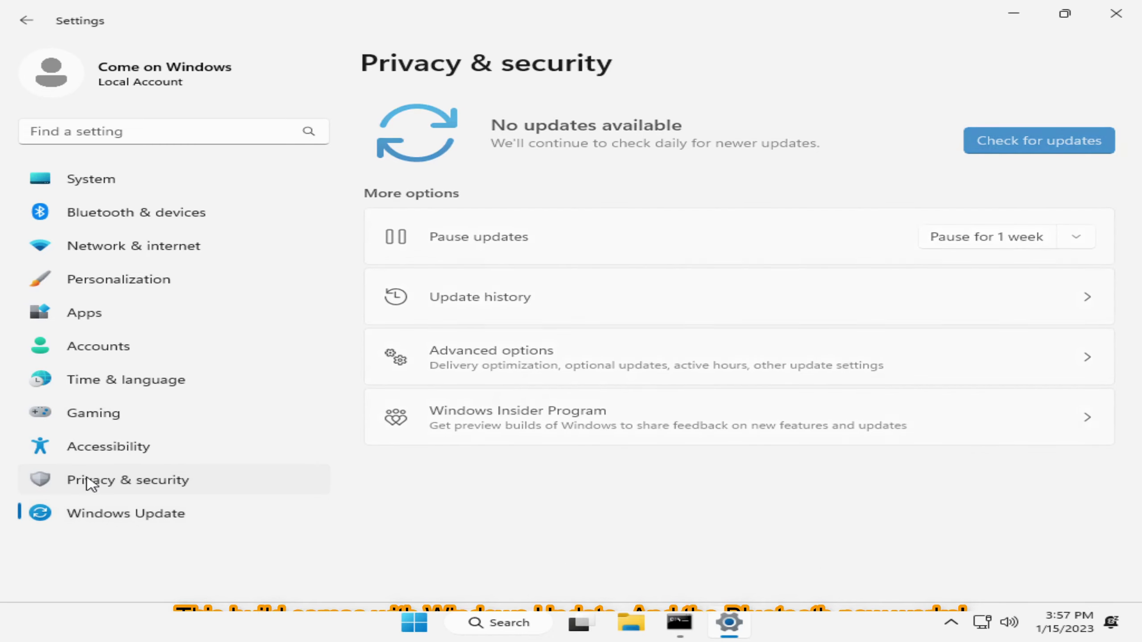
{"action": "scroll", "coordinate": [856, 362], "scroll_direction": "down", "scroll_amount": 2}
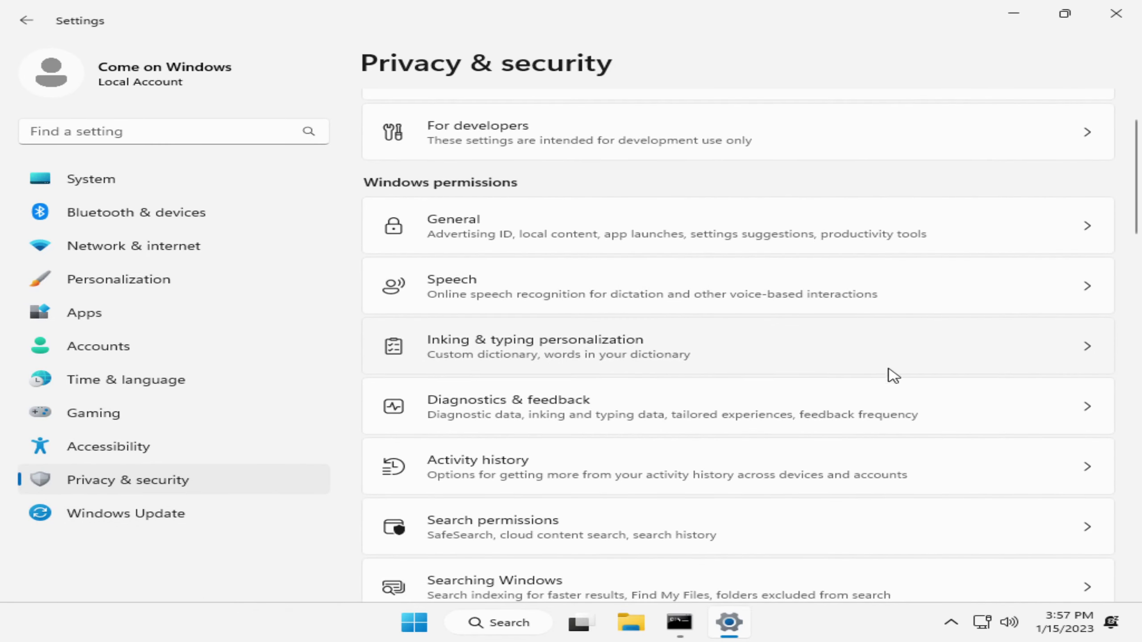
{"action": "left_click", "coordinate": [691, 409]}
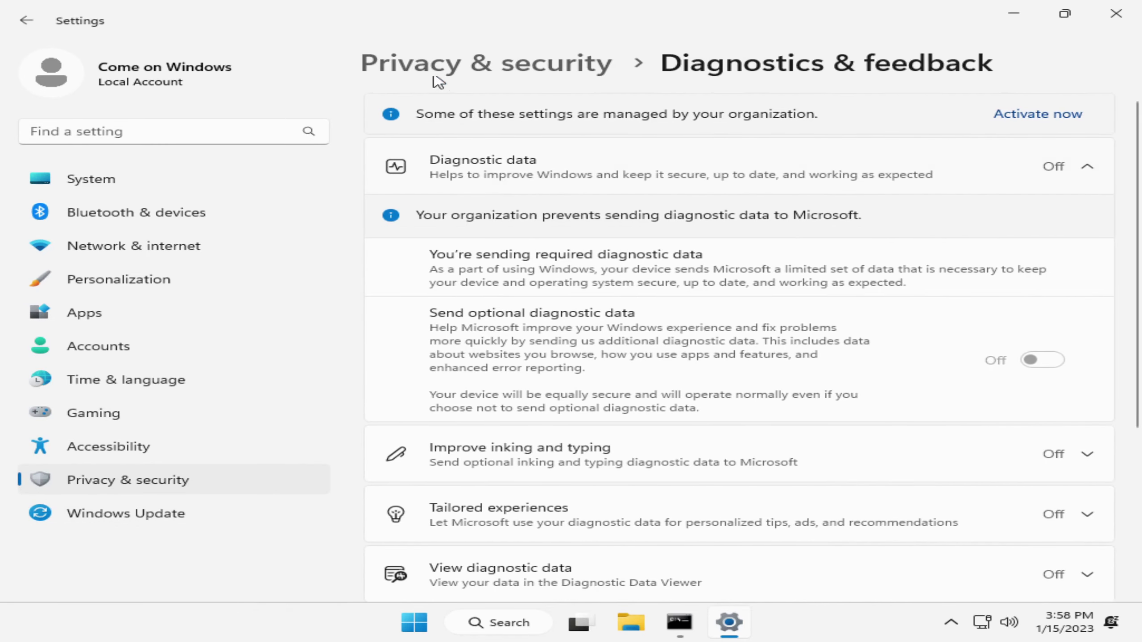
{"action": "left_click", "coordinate": [481, 69]}
{"action": "left_click", "coordinate": [558, 301]}
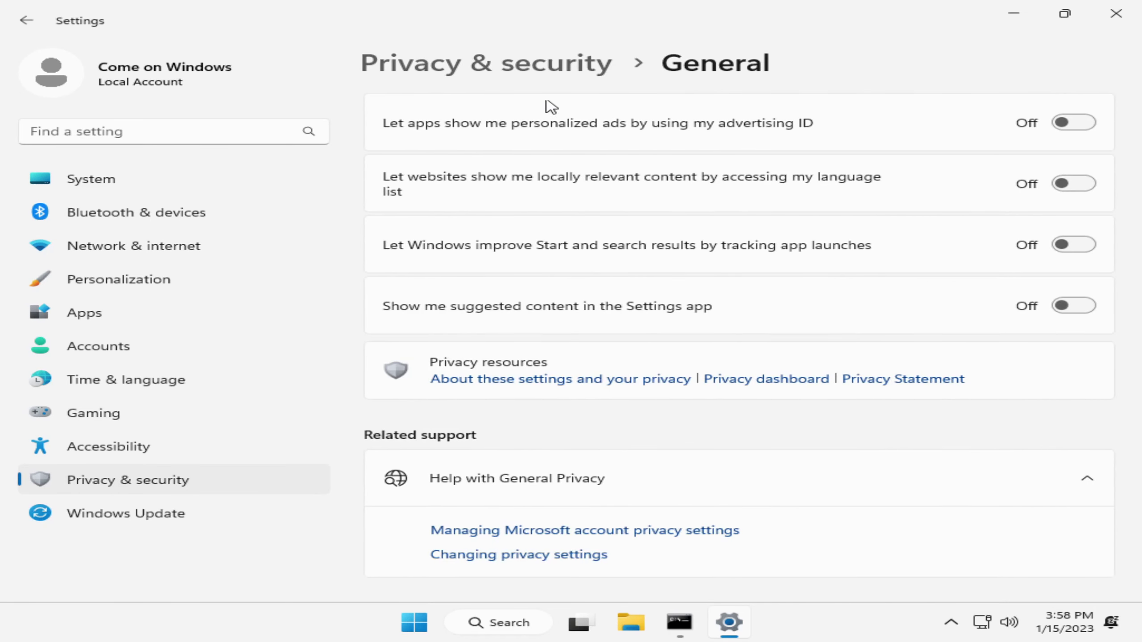
{"action": "left_click", "coordinate": [551, 68]}
{"action": "scroll", "coordinate": [688, 342], "scroll_direction": "down", "scroll_amount": 10}
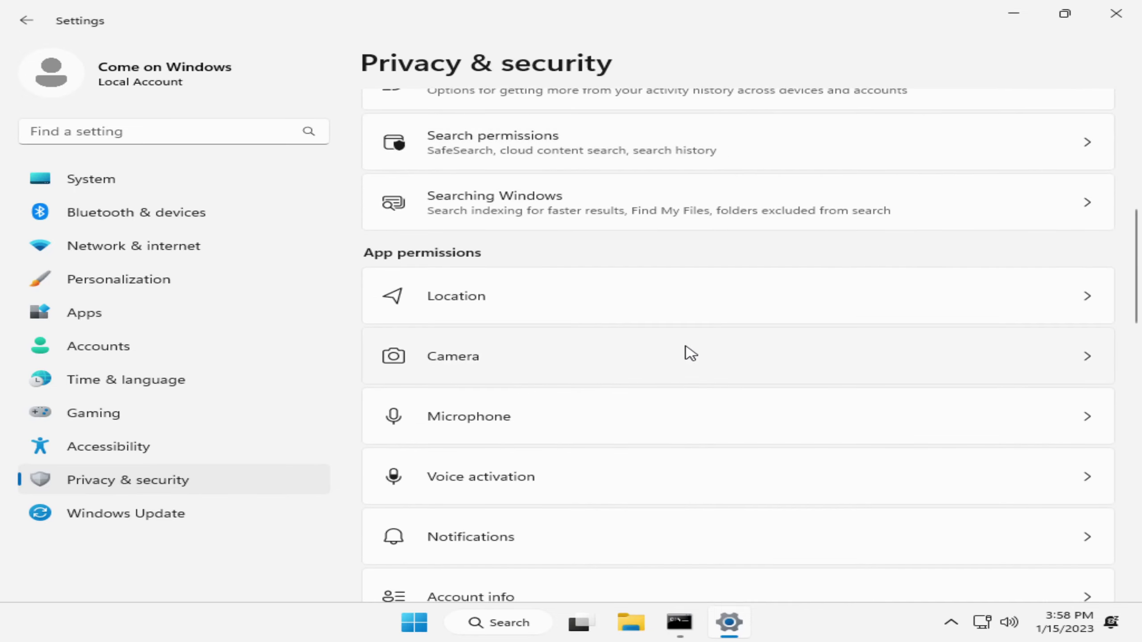
{"action": "scroll", "coordinate": [688, 356], "scroll_direction": "down", "scroll_amount": 10}
Step: Review the options on the Personalization page
{"action": "left_click", "coordinate": [135, 279]}
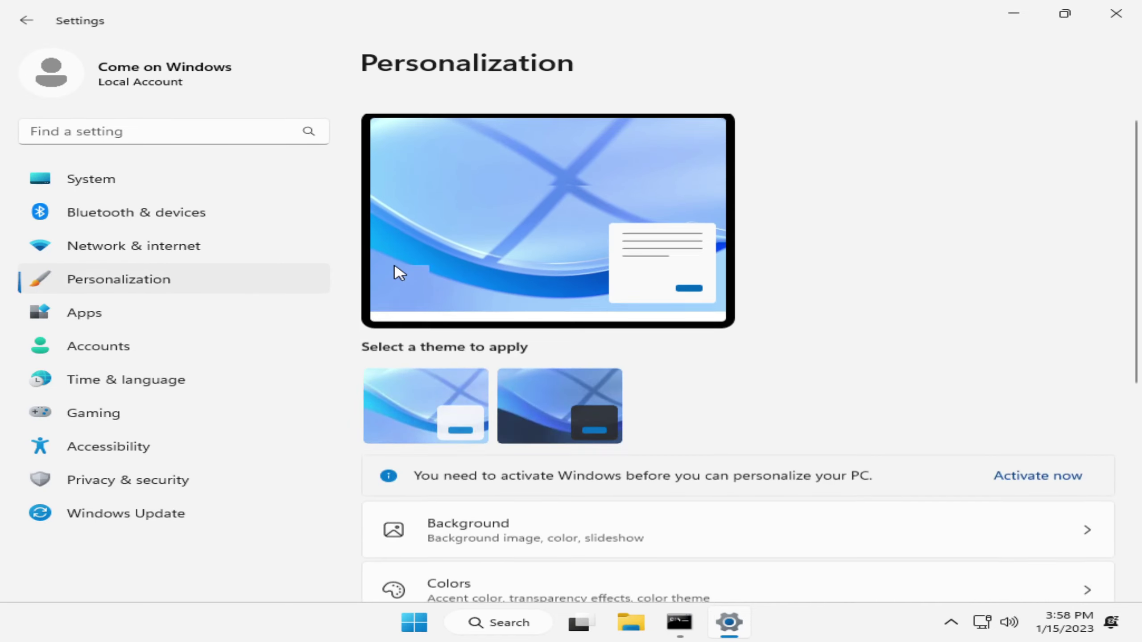
{"action": "scroll", "coordinate": [517, 346], "scroll_direction": "down", "scroll_amount": 5}
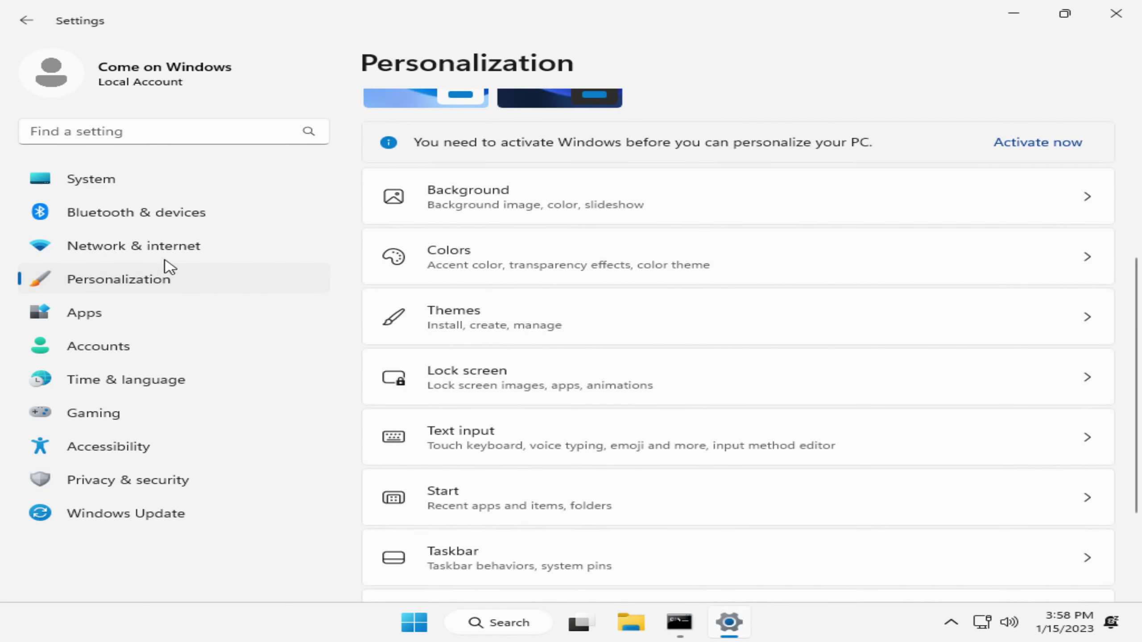
Step: Open the Bluetooth & devices page of the settings
{"action": "left_click", "coordinate": [147, 214]}
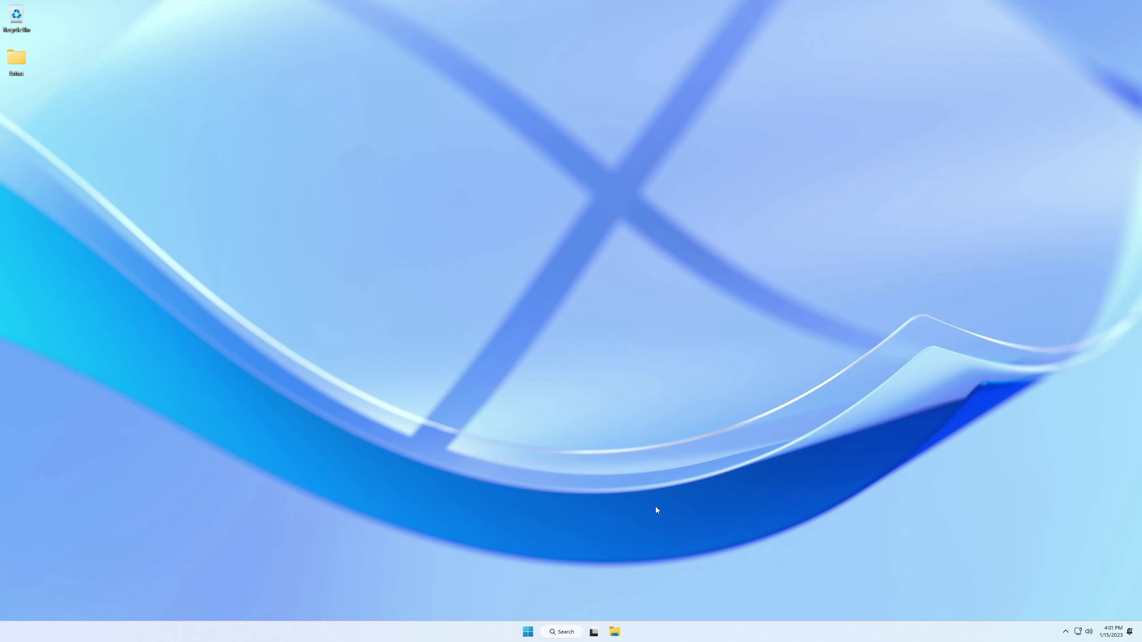
Step: Examine the CPU and memory performance graphs and the process list in Task Manager, and close it
{"action": "key", "text": "ctrl+shift+Escape"}
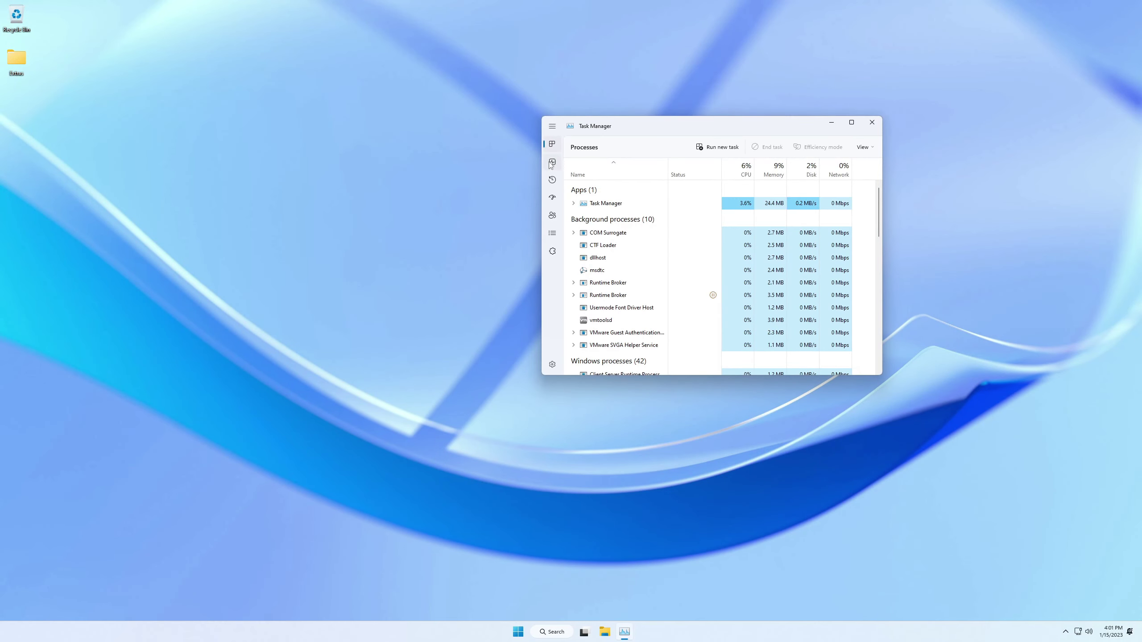
{"action": "left_click", "coordinate": [552, 163]}
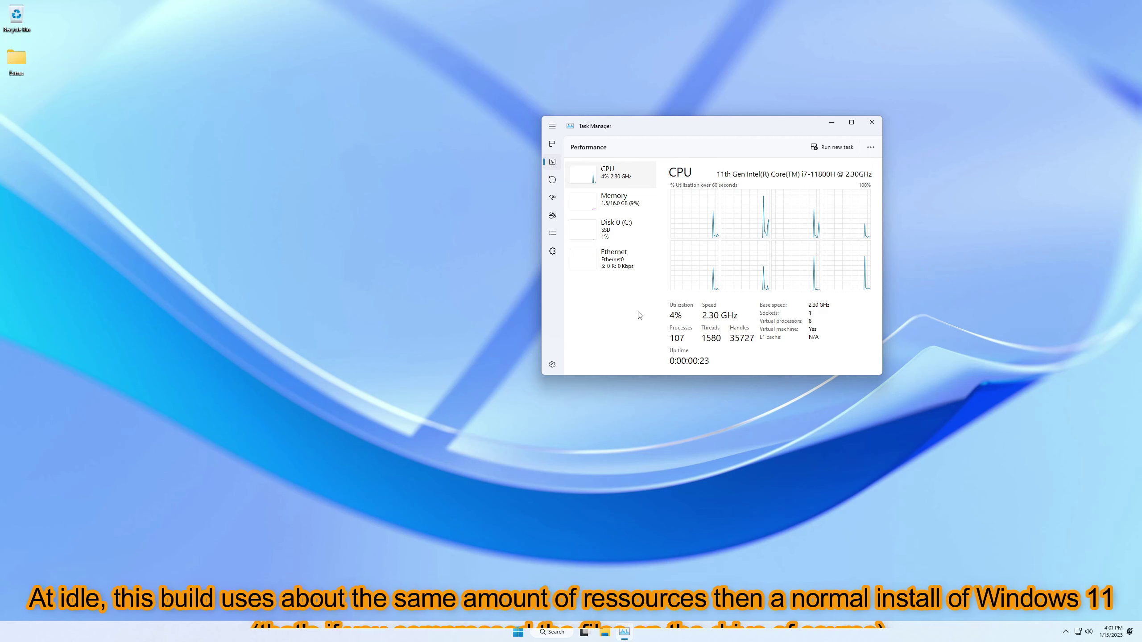
{"action": "left_click", "coordinate": [597, 208]}
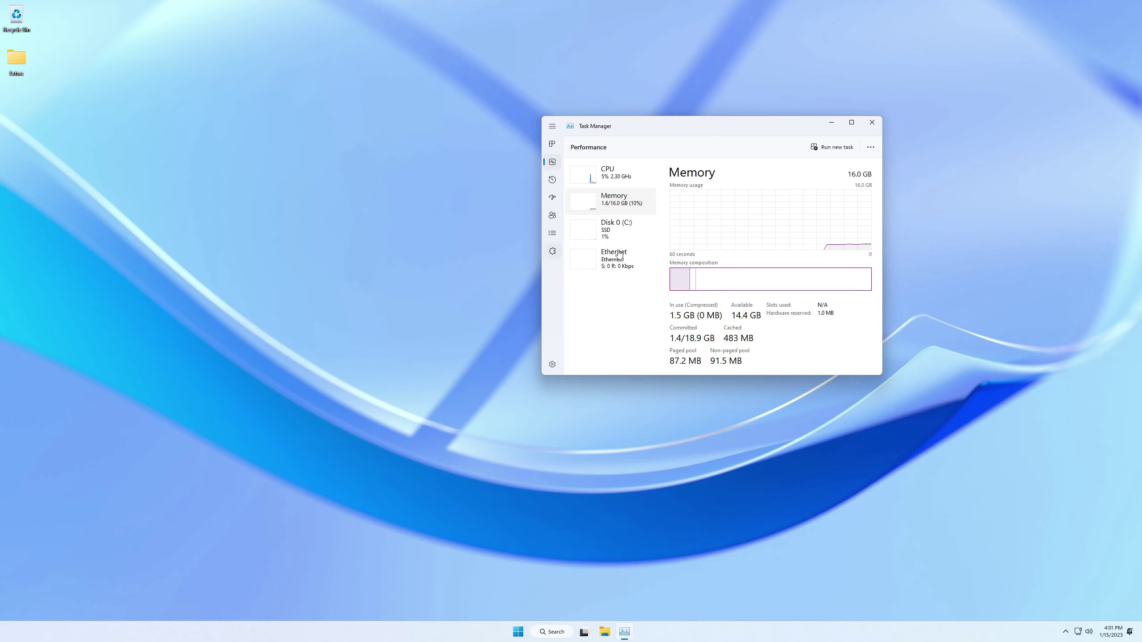
{"action": "left_click", "coordinate": [610, 174]}
{"action": "left_click", "coordinate": [552, 144]}
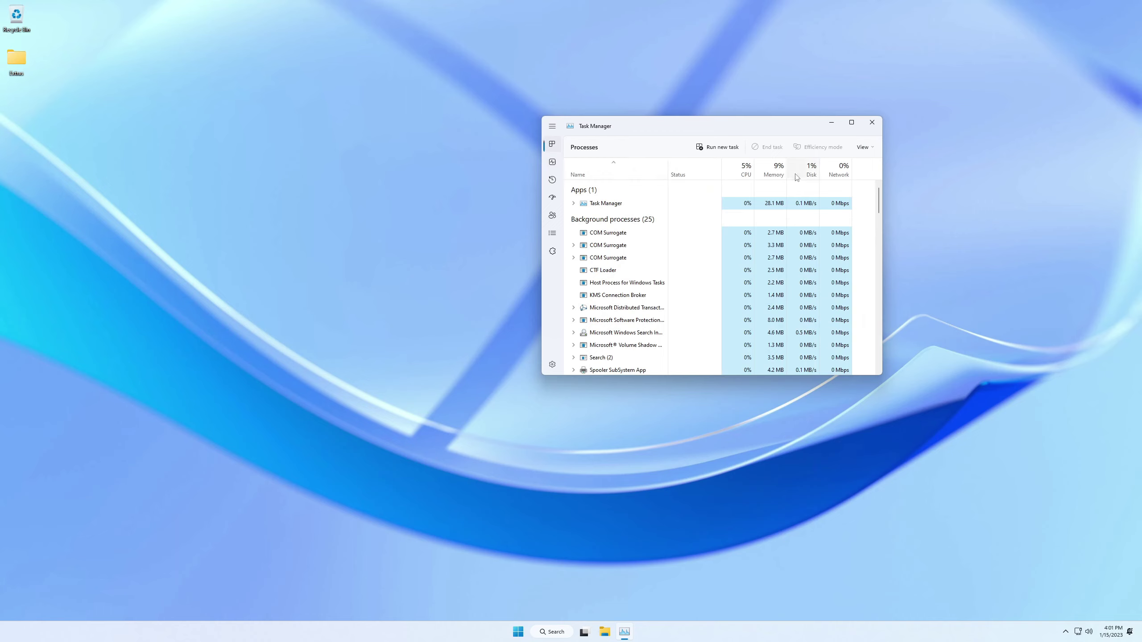
{"action": "left_click", "coordinate": [871, 122]}
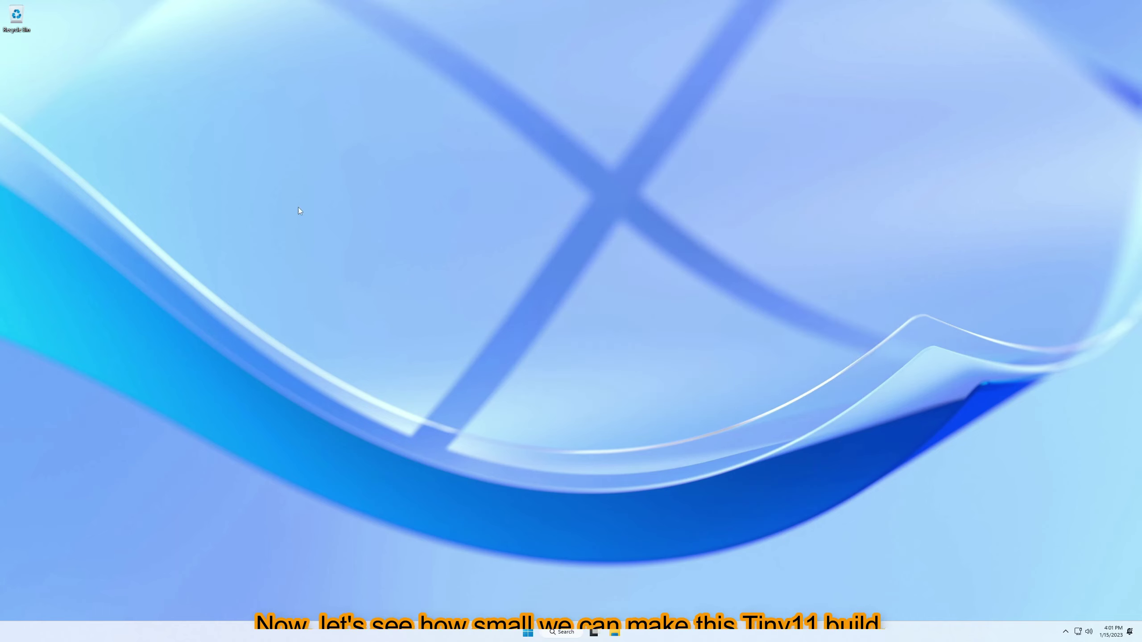
Step: Check the space on Local Disk (C:) in the This PC view of File Explorer
{"action": "key", "text": "super"}
{"action": "left_click", "coordinate": [463, 366]}
{"action": "left_click", "coordinate": [349, 90]}
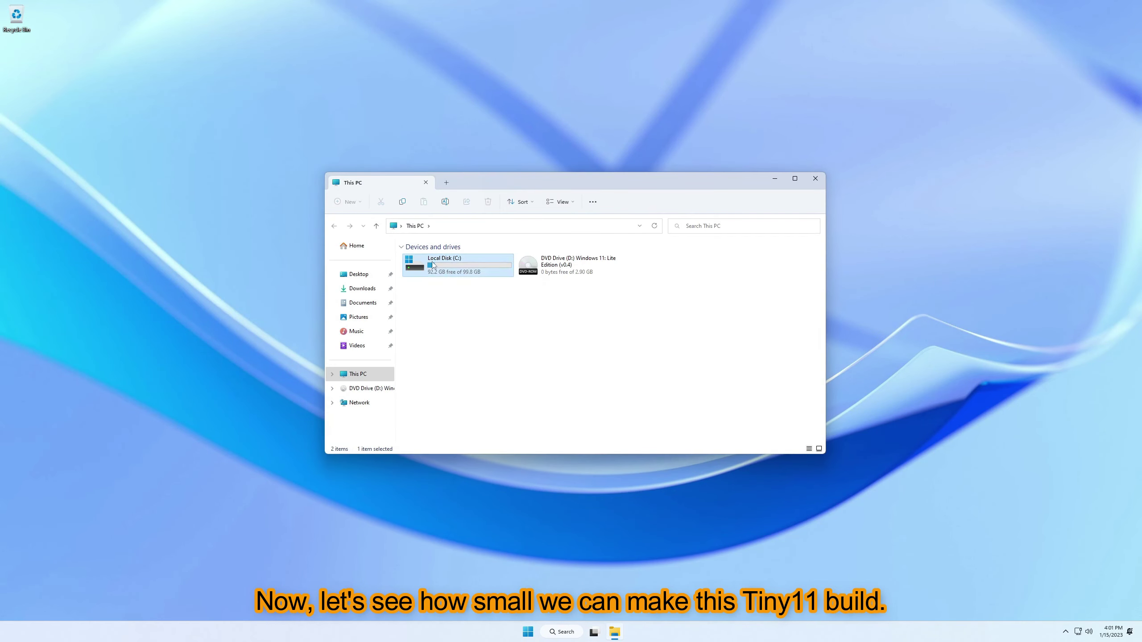
{"action": "left_click", "coordinate": [500, 340]}
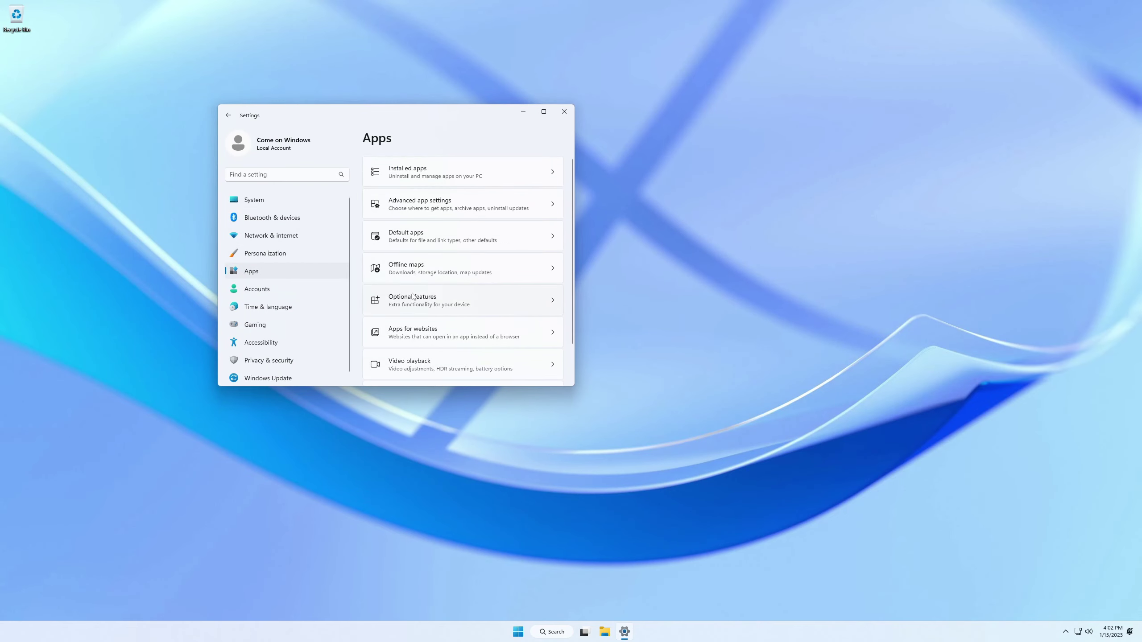
Step: Open Optional features in a maximized Settings window, uninstall Facial Recognition (Windows Hello), and try to uninstall Internet Explorer mode
{"action": "left_click", "coordinate": [413, 297]}
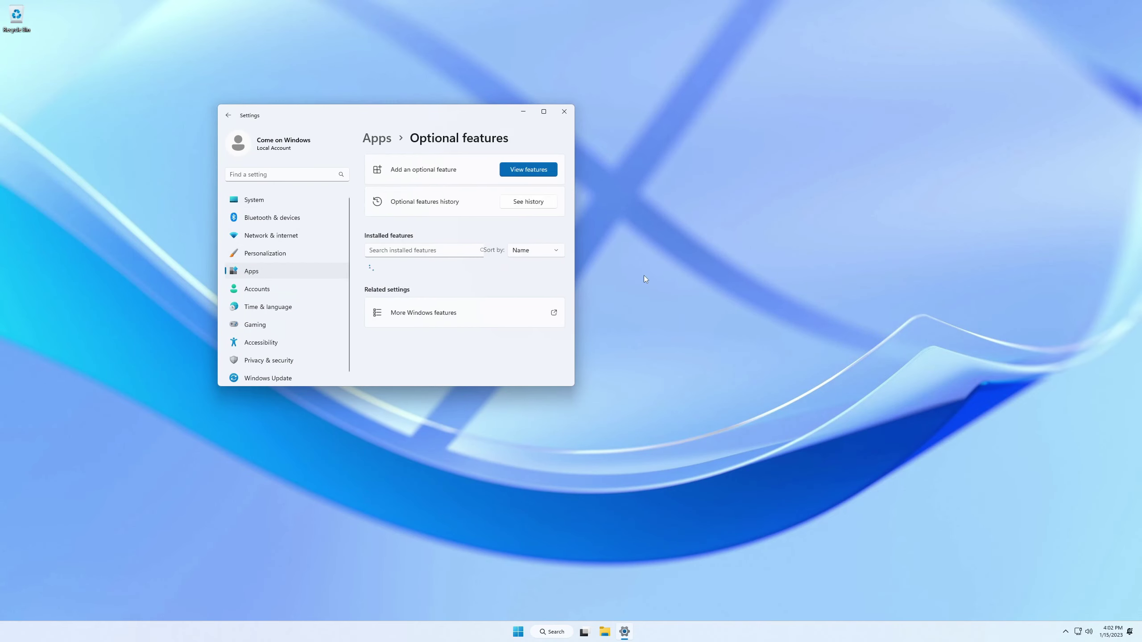
{"action": "key", "text": "super+Up"}
{"action": "left_click", "coordinate": [821, 277]}
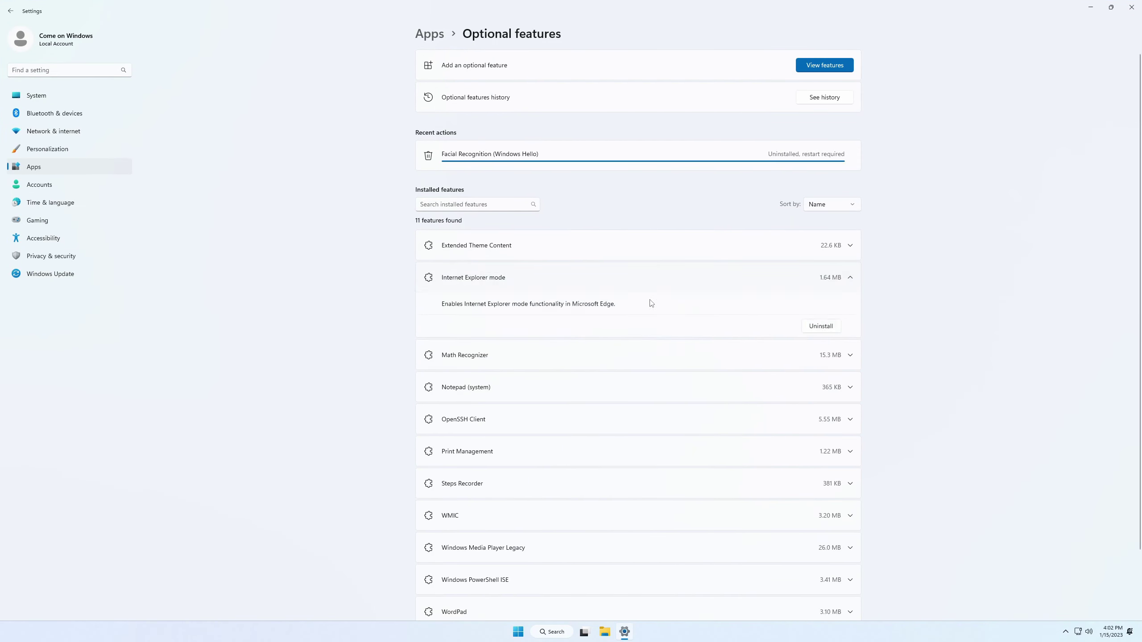
{"action": "left_click", "coordinate": [821, 327]}
Step: Uninstall the Math Recognizer, Print Management and Steps Recorder optional features, and close Settings
{"action": "left_click", "coordinate": [573, 340]}
{"action": "left_click", "coordinate": [820, 388]}
{"action": "left_click", "coordinate": [520, 437]}
{"action": "left_click", "coordinate": [823, 487]}
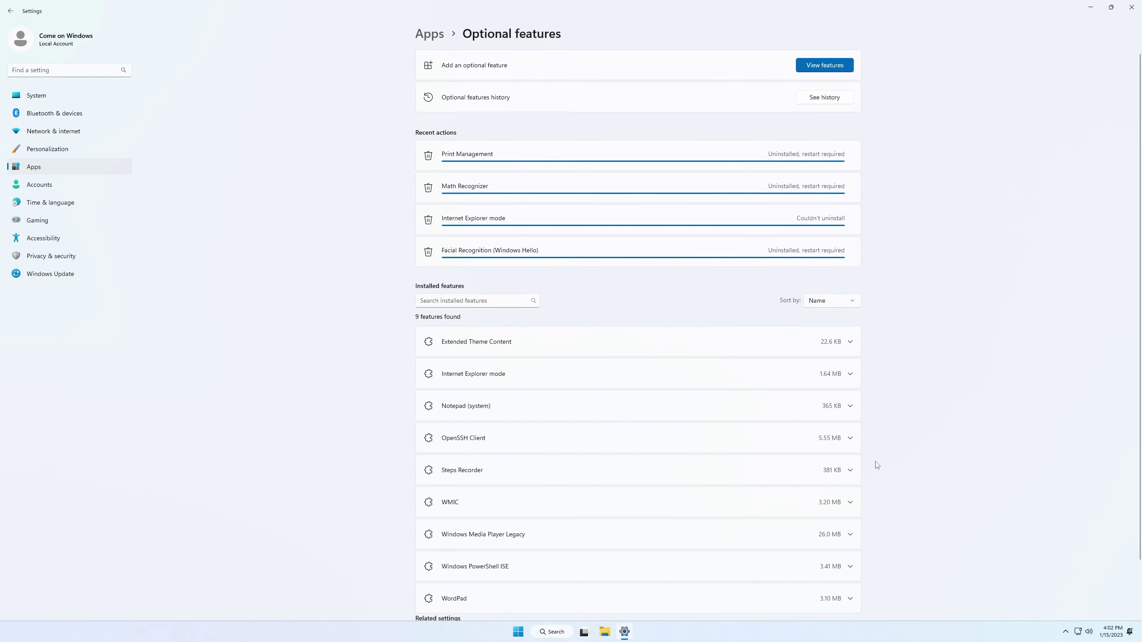
{"action": "left_click", "coordinate": [849, 468]}
{"action": "left_click", "coordinate": [822, 518]}
{"action": "scroll", "coordinate": [359, 382], "scroll_direction": "up", "scroll_amount": 3}
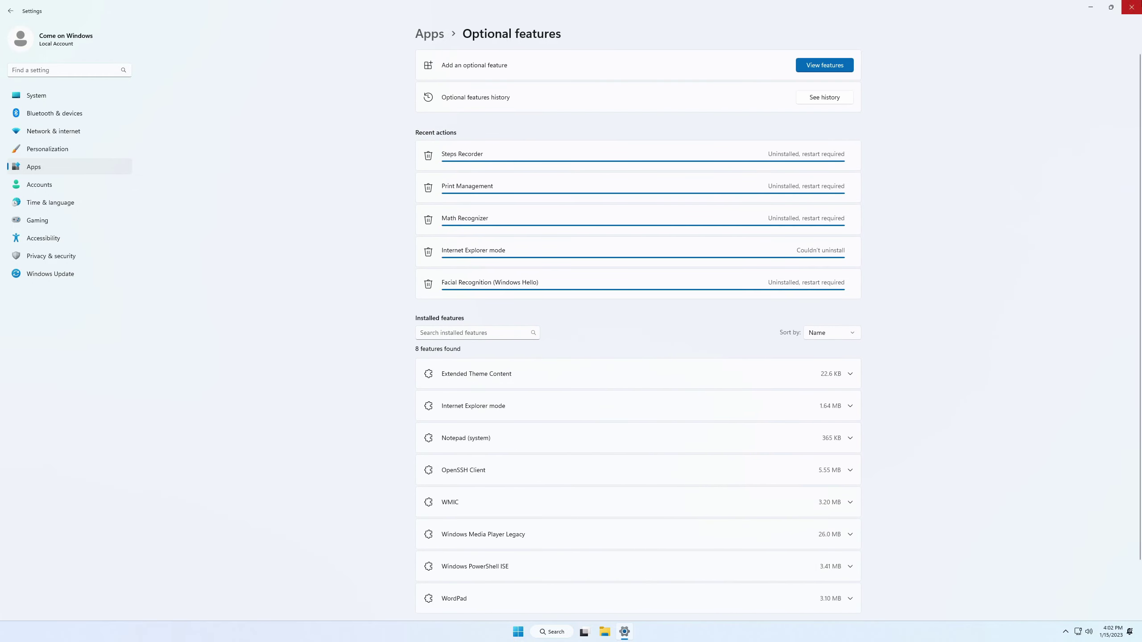
{"action": "key", "text": "alt+F4"}
Step: Open the Virtual Memory settings through the Control Panel's System and Security category and the advanced performance options
{"action": "key", "text": "super"}
{"action": "type", "text": "control panel"}
{"action": "key", "text": "Return"}
{"action": "left_click", "coordinate": [468, 249]}
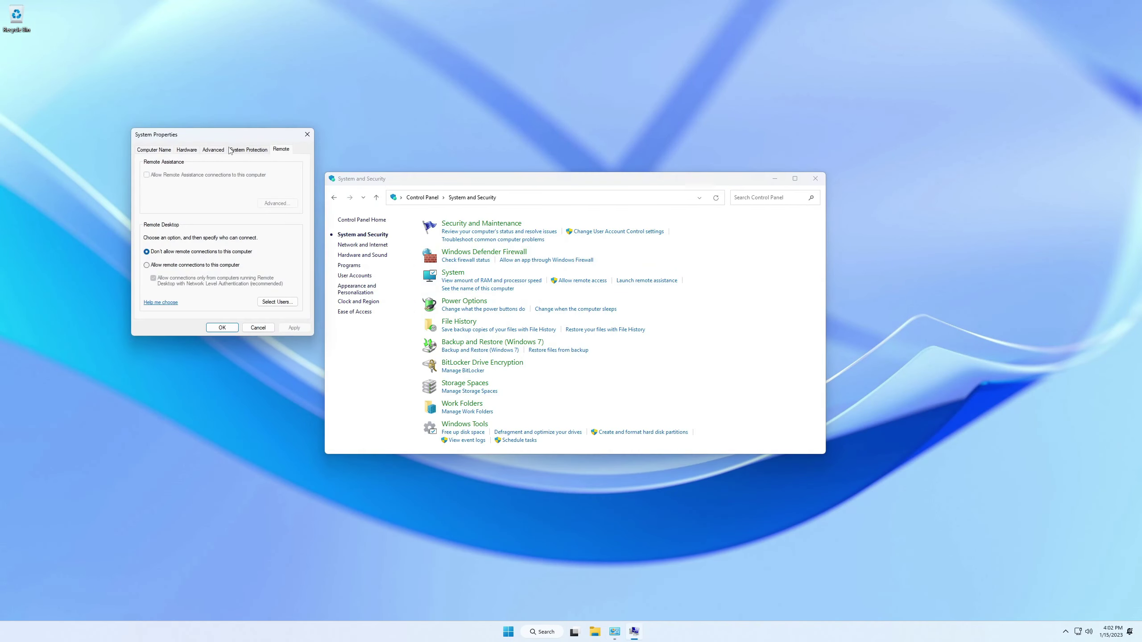
{"action": "left_click", "coordinate": [284, 204]}
{"action": "left_click", "coordinate": [197, 182]}
{"action": "left_click", "coordinate": [300, 299]}
Step: Disable automatic paging file management, set drive C: to no paging file, and close the open dialogs and Control Panel
{"action": "left_click", "coordinate": [167, 208]}
{"action": "left_click", "coordinate": [170, 341]}
{"action": "left_click", "coordinate": [302, 341]}
{"action": "left_click", "coordinate": [598, 373]}
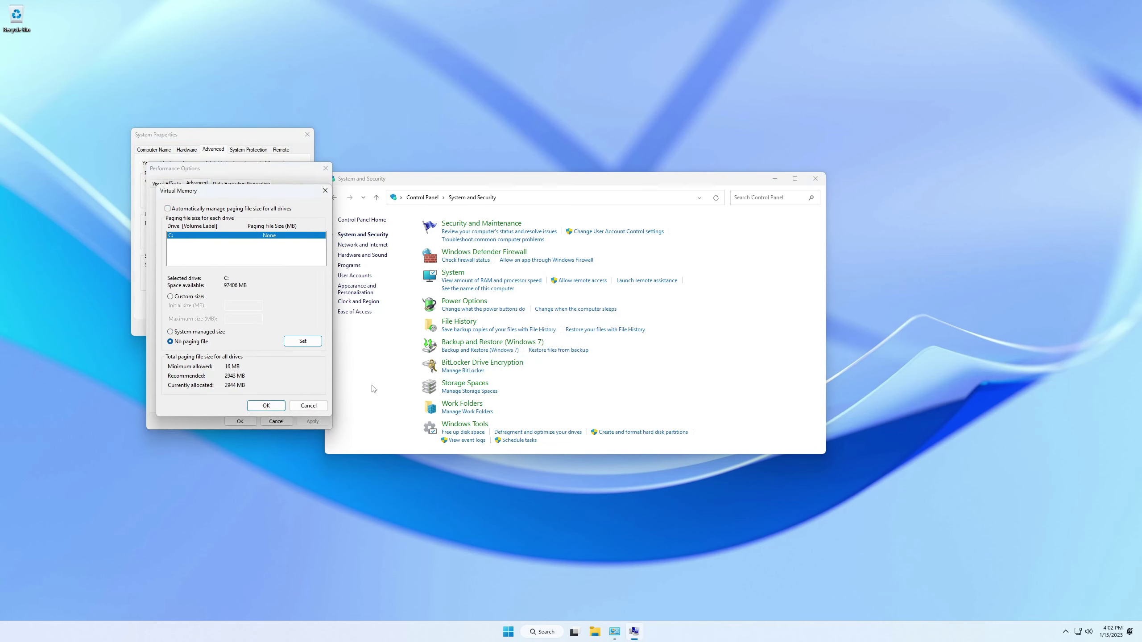
{"action": "left_click", "coordinate": [266, 406]}
{"action": "left_click", "coordinate": [240, 421]}
{"action": "left_click", "coordinate": [815, 178]}
Step: Restart Windows to apply the feature removals and the paging file change
{"action": "left_click", "coordinate": [528, 631]}
{"action": "left_click", "coordinate": [681, 600]}
{"action": "left_click", "coordinate": [676, 582]}
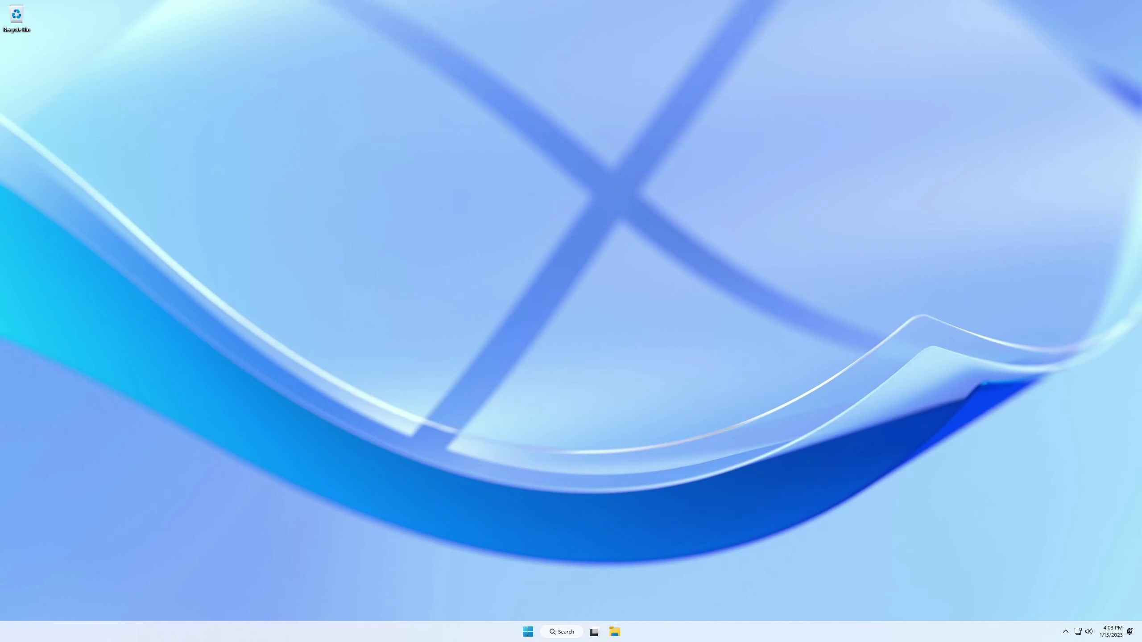
Step: Open the properties of Local Disk (C:) from File Explorer to check its used space
{"action": "key", "text": "super+e"}
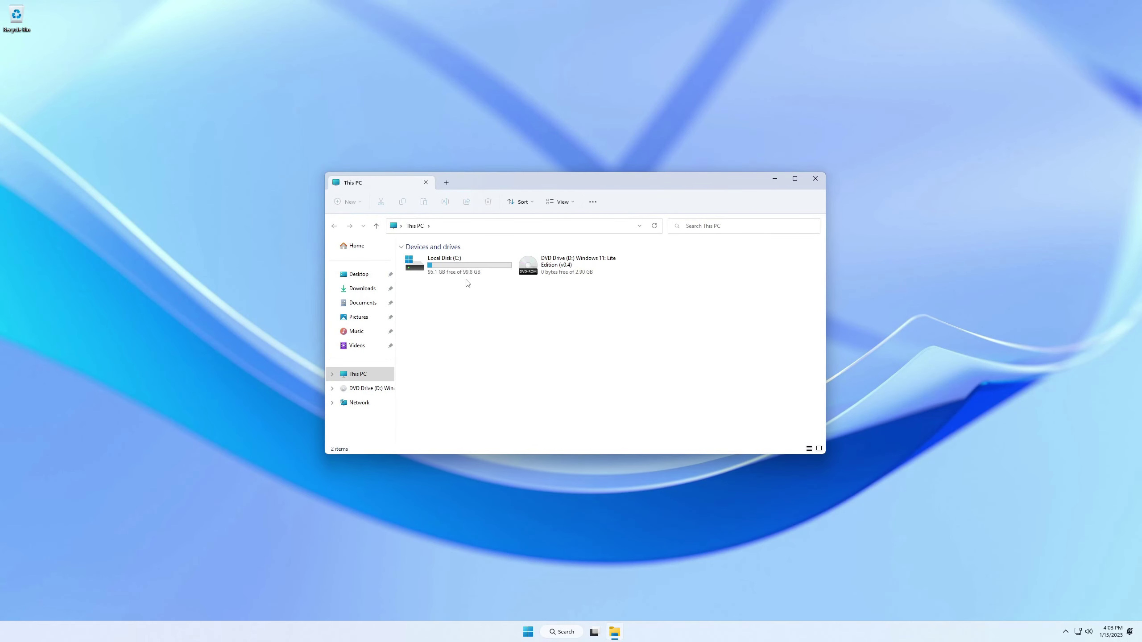
{"action": "right_click", "coordinate": [448, 260]}
{"action": "left_click", "coordinate": [474, 402]}
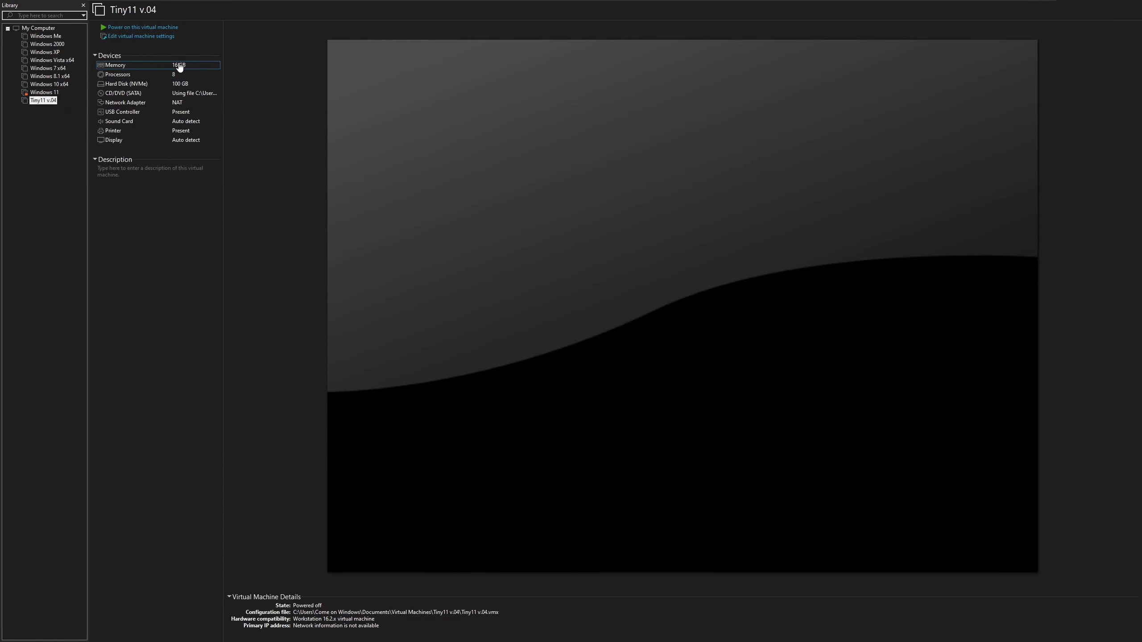
Step: In VMware Workstation, enter 350 MB as the Tiny11 v.04 virtual machine's memory and accept the adjustment to 348 MB
{"action": "double_click", "coordinate": [187, 66]}
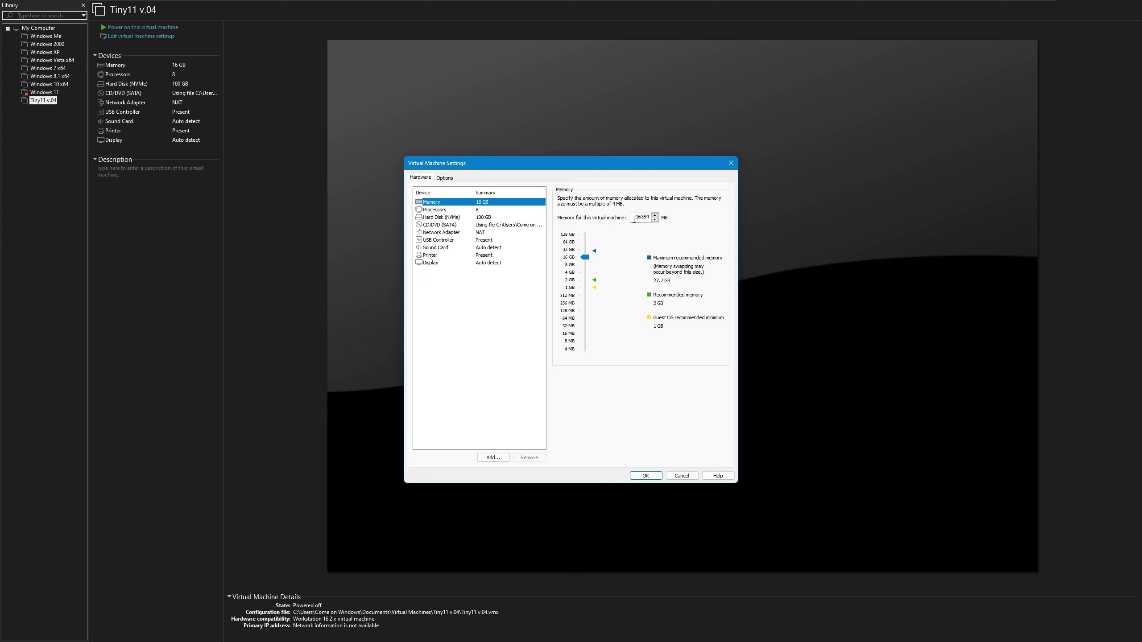
{"action": "double_click", "coordinate": [636, 218]}
{"action": "type", "text": "350"}
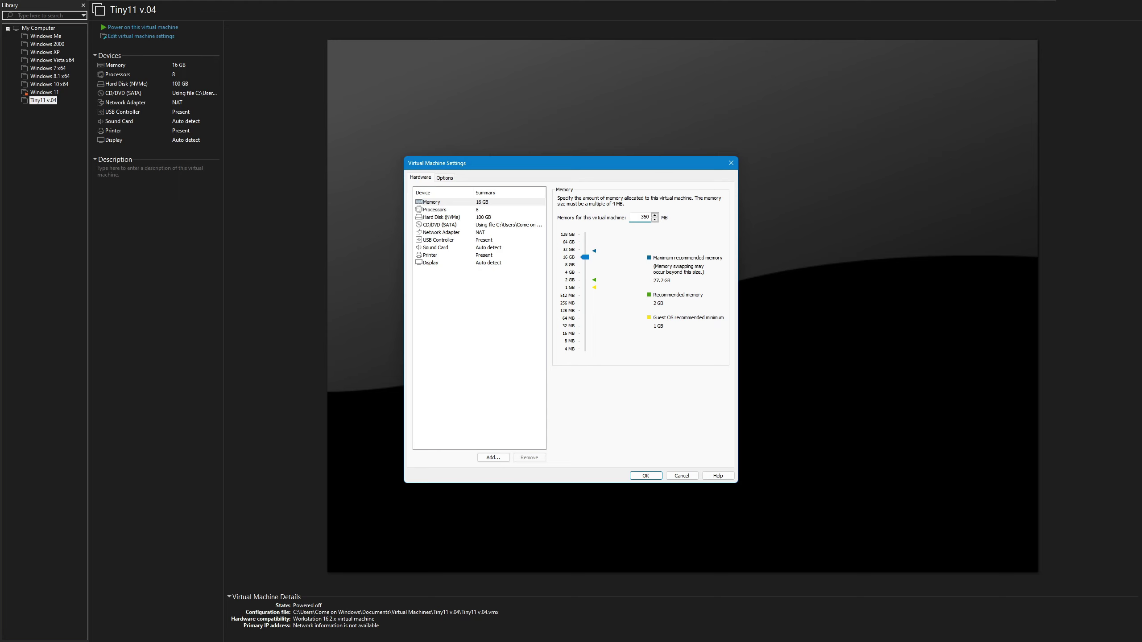
{"action": "key", "text": "Return"}
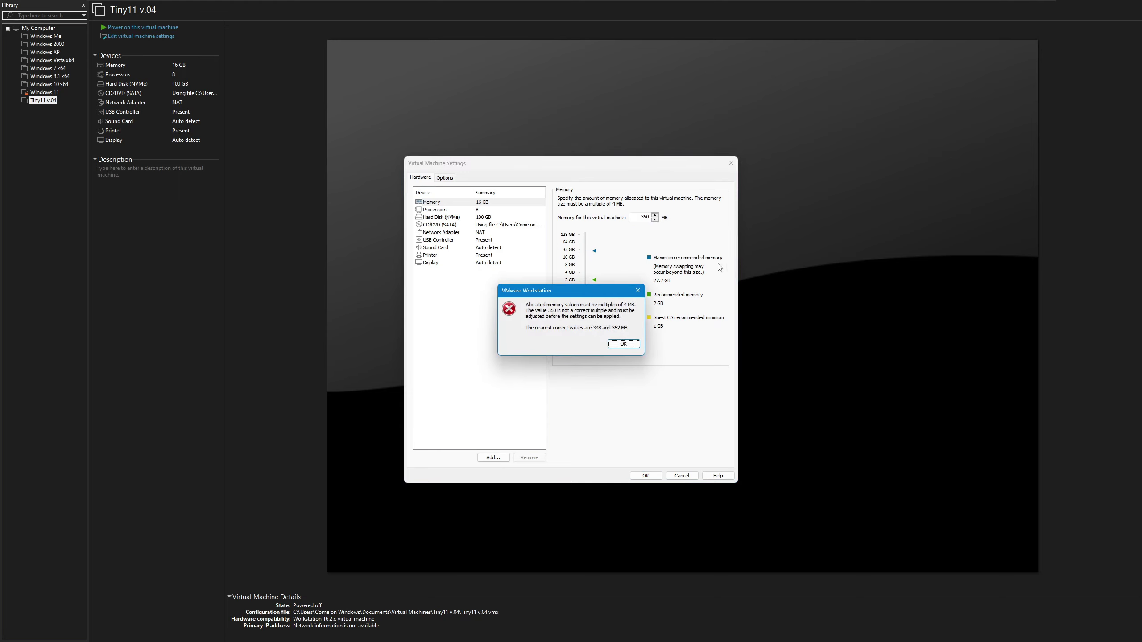
{"action": "left_click", "coordinate": [622, 343]}
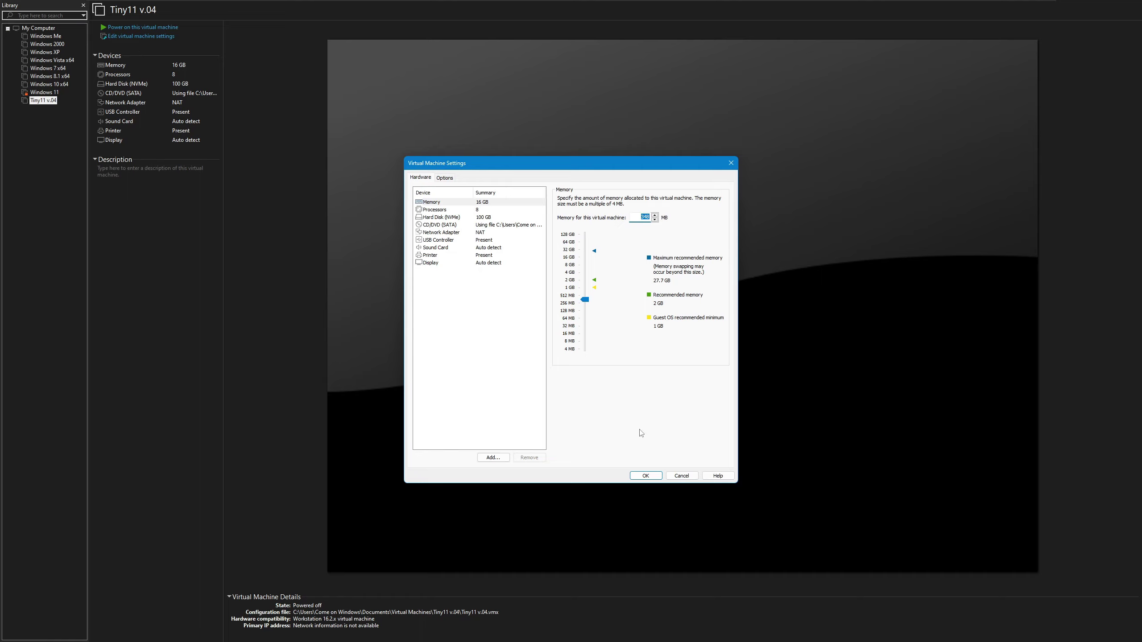
{"action": "left_click", "coordinate": [650, 475]}
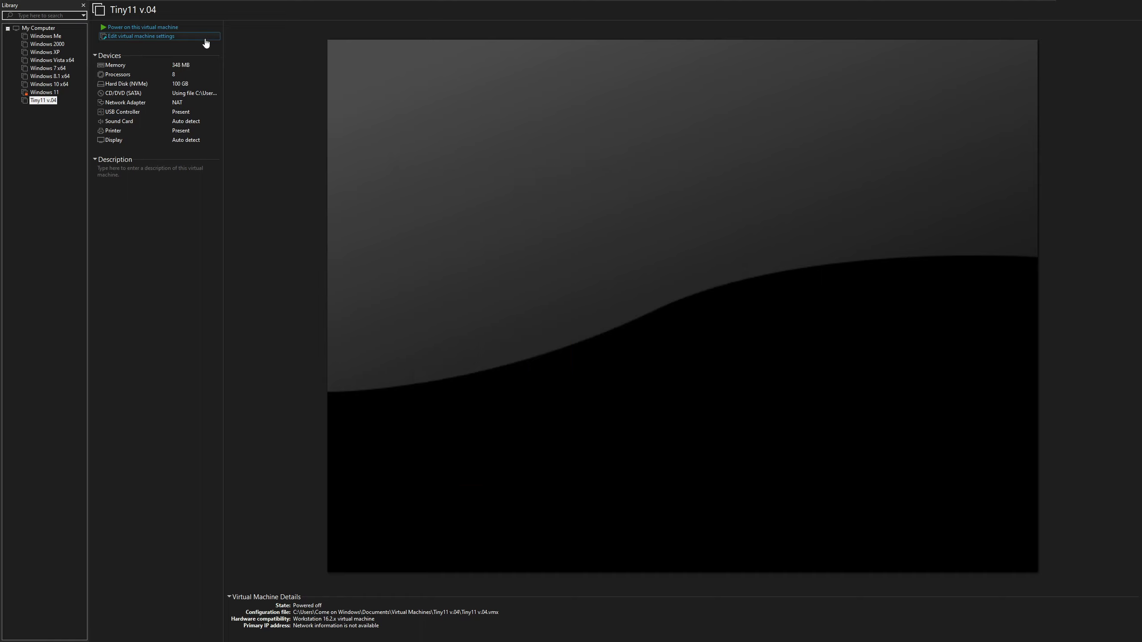
Step: Power on the Tiny11 v.04 virtual machine
{"action": "left_click", "coordinate": [165, 29]}
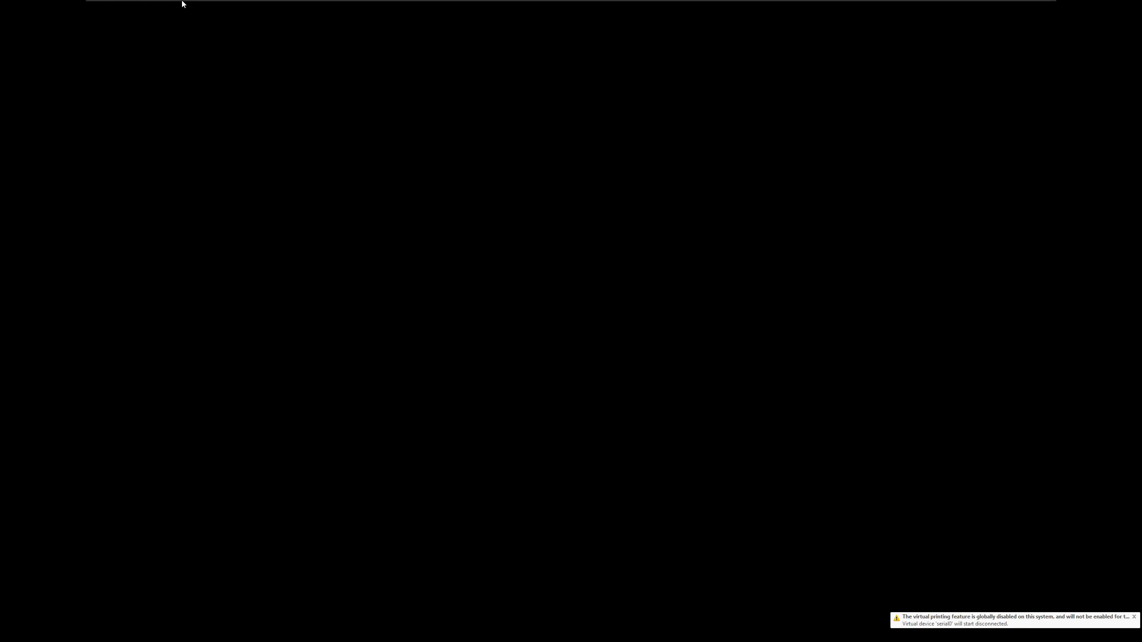
{"action": "left_click", "coordinate": [166, 5]}
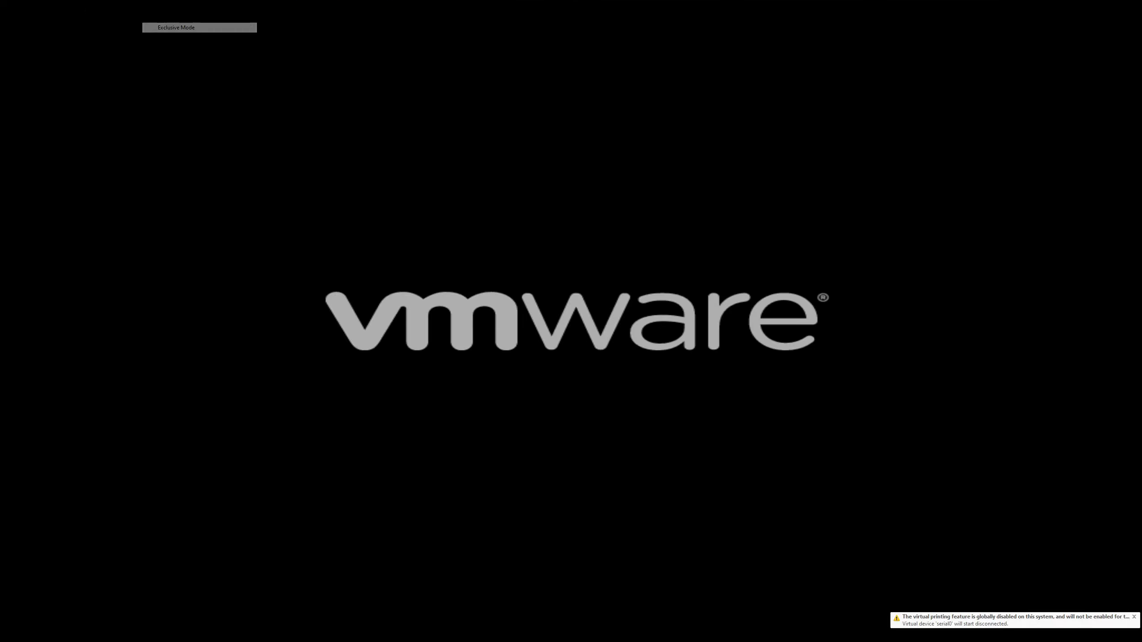